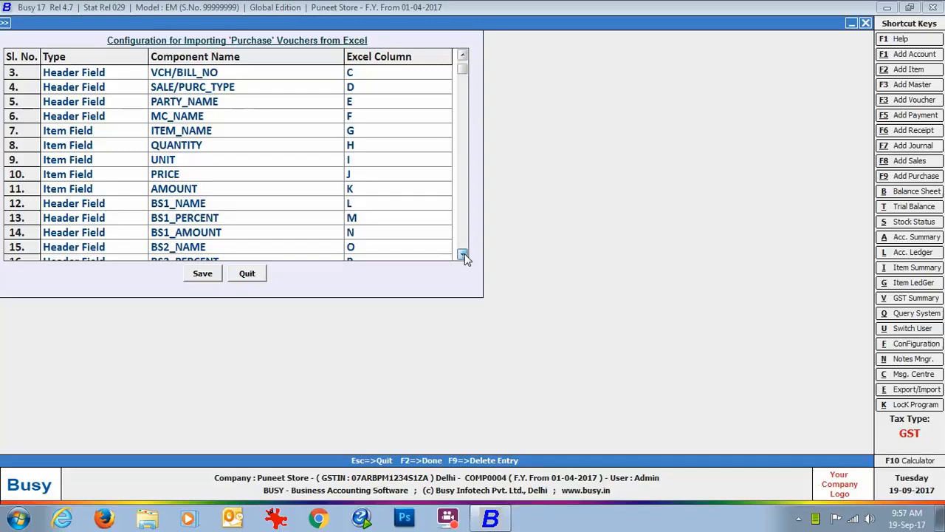
# Compare the Purchase voucher import column mapping with the columns of the Purchase workbook in Excel, and close the mapping in Busy
pyautogui.click(463, 255)
pyautogui.click(464, 255)
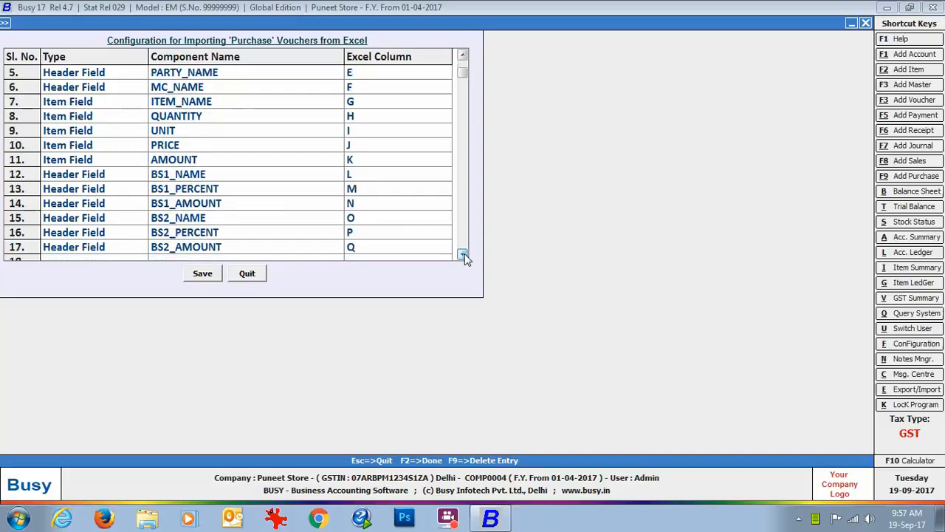
pyautogui.click(463, 255)
pyautogui.click(941, 517)
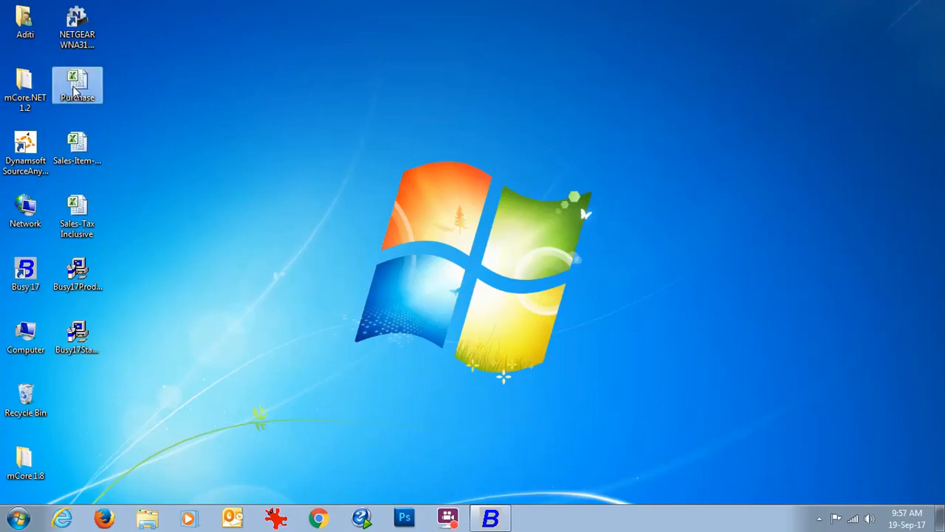
pyautogui.doubleClick(76, 87)
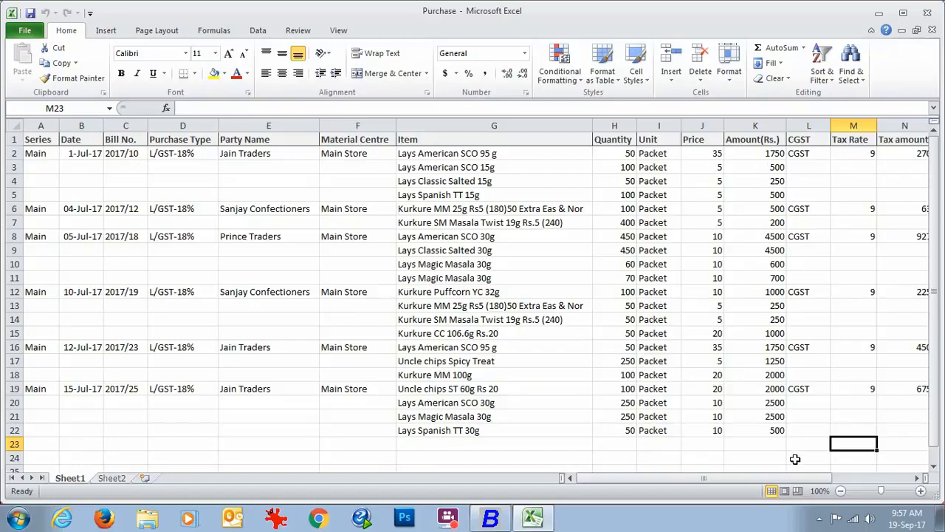
pyautogui.moveTo(786, 478); pyautogui.dragTo(890, 477)
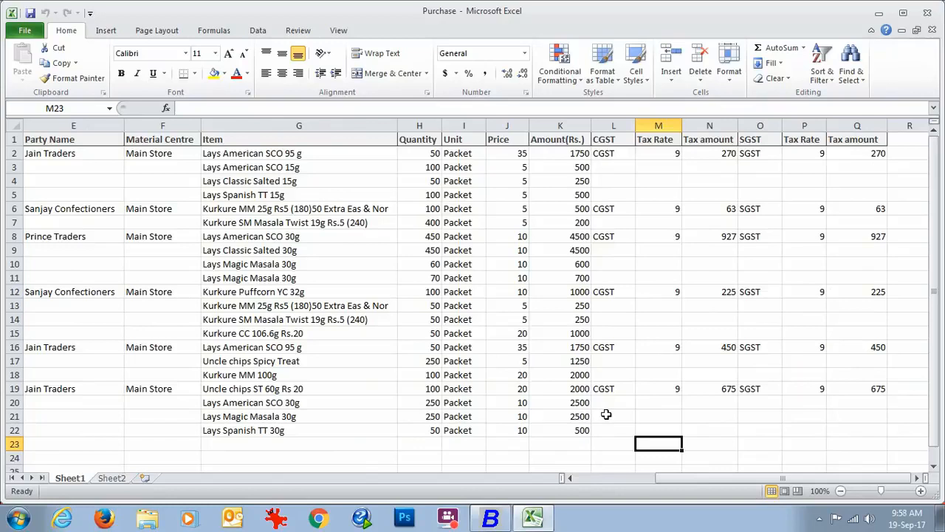
pyautogui.click(506, 521)
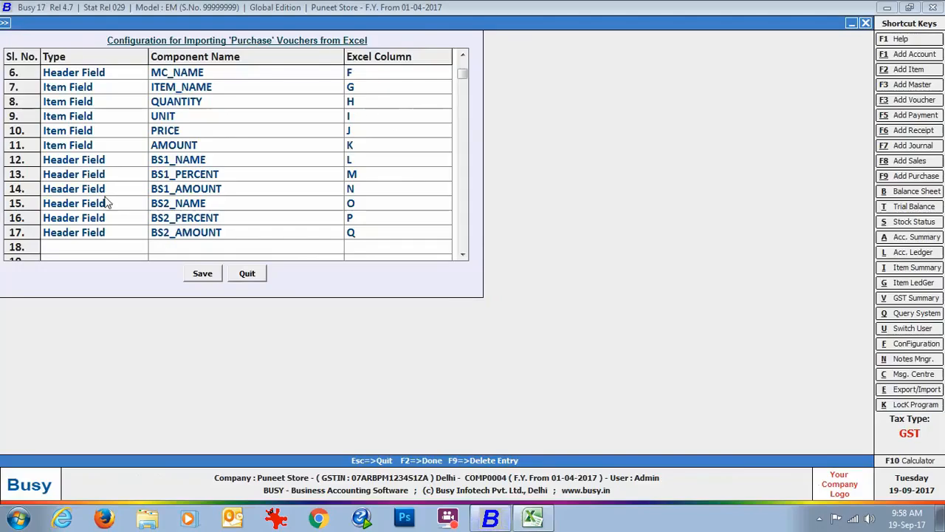
pyautogui.click(248, 274)
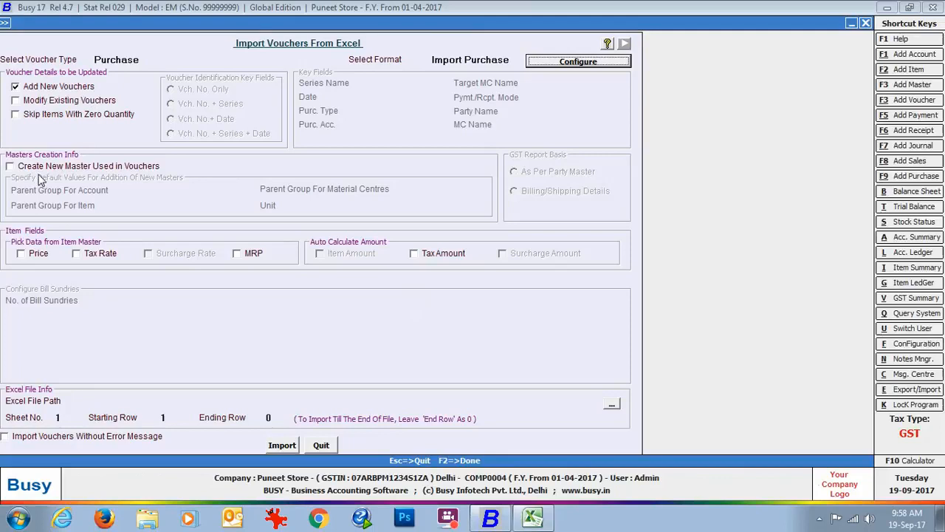
# Enable creating new masters used in vouchers, with parent groups Sundry Creditors for accounts, General for items and Godowns for material centres
pyautogui.click(148, 172)
pyautogui.press('Return')
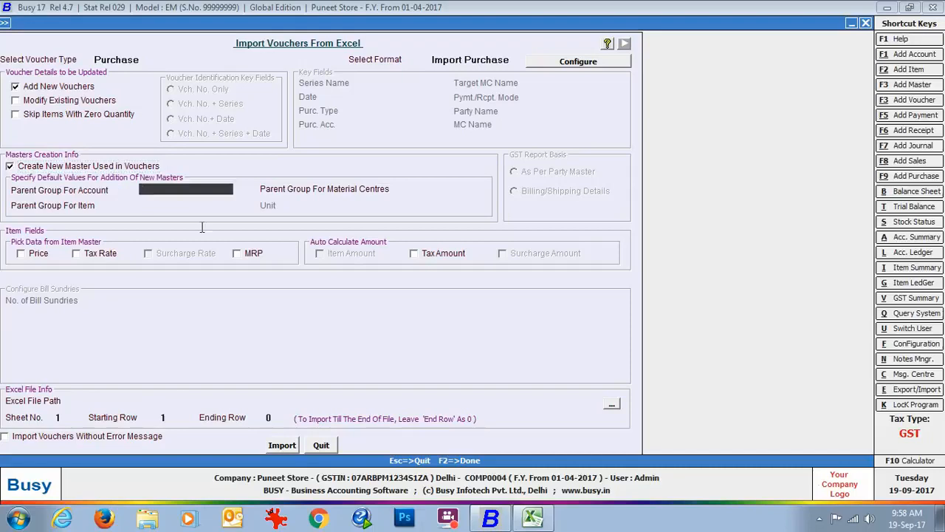
pyautogui.write('Cred')
pyautogui.press('Return')
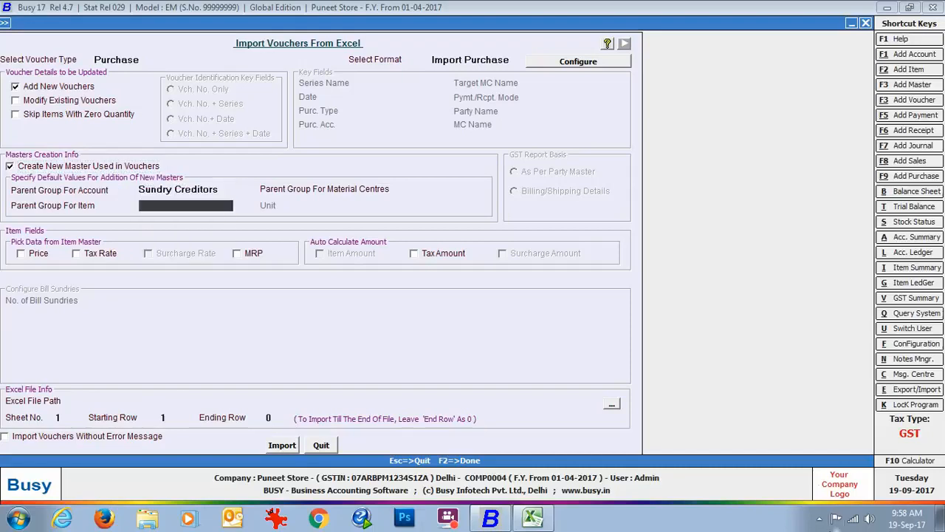
pyautogui.write('ge')
pyautogui.press('Return')
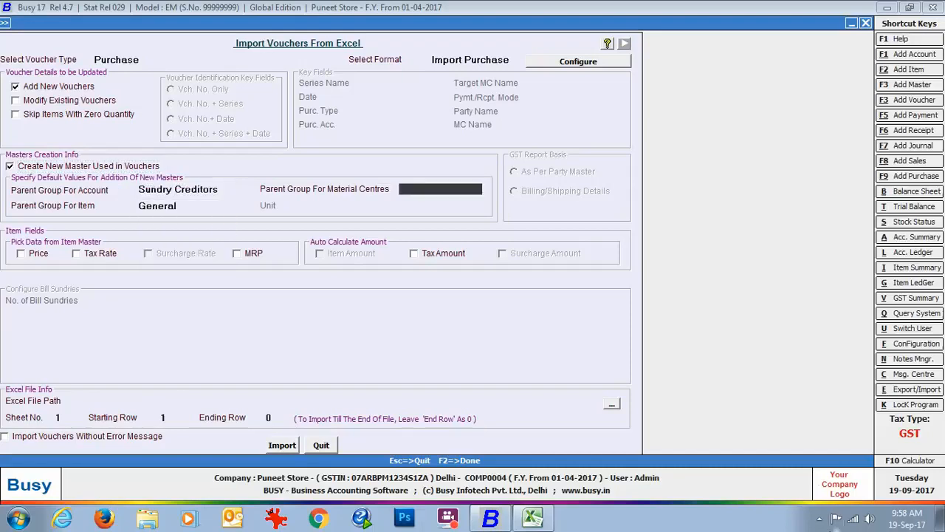
pyautogui.write('go')
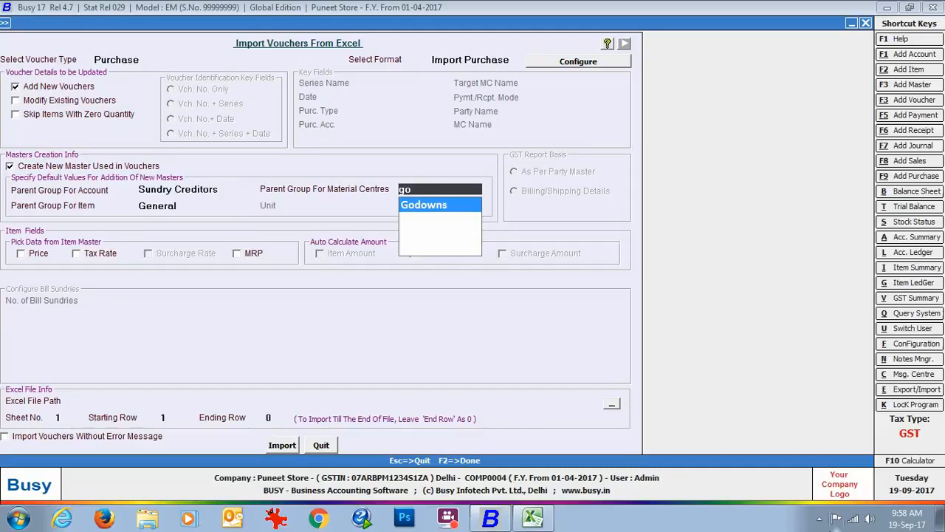
pyautogui.press('Return')
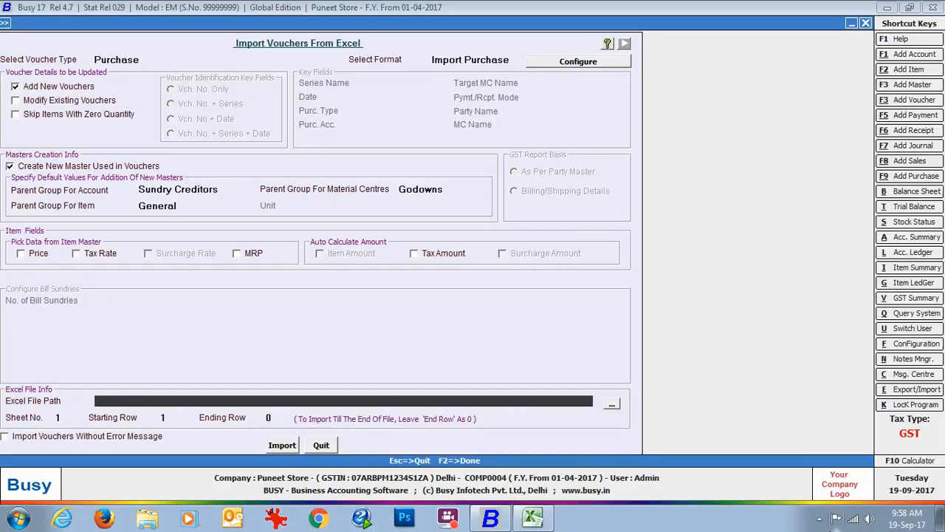
# Choose Purchase.xlsx from the Desktop as the file to import and set the starting row to 2
pyautogui.click(611, 403)
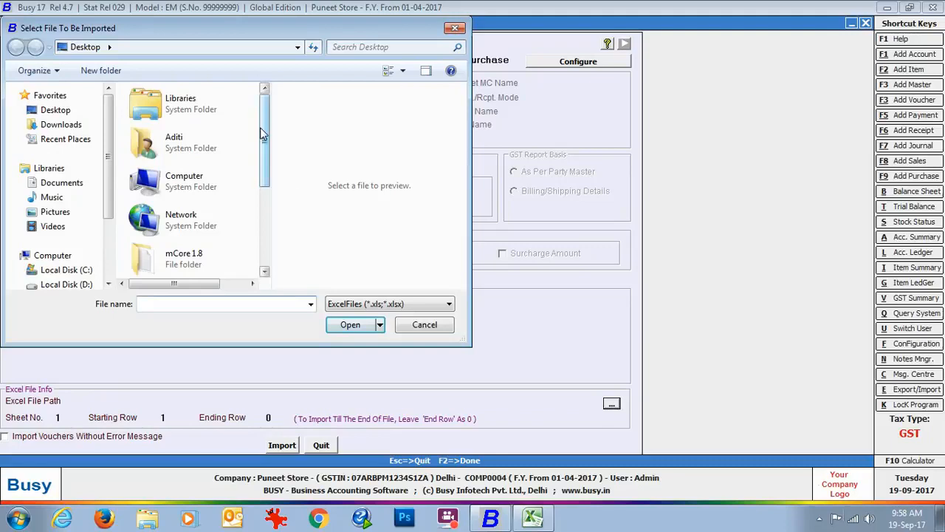
pyautogui.scroll(-3, 211, 197)
pyautogui.click(211, 197)
pyautogui.click(350, 328)
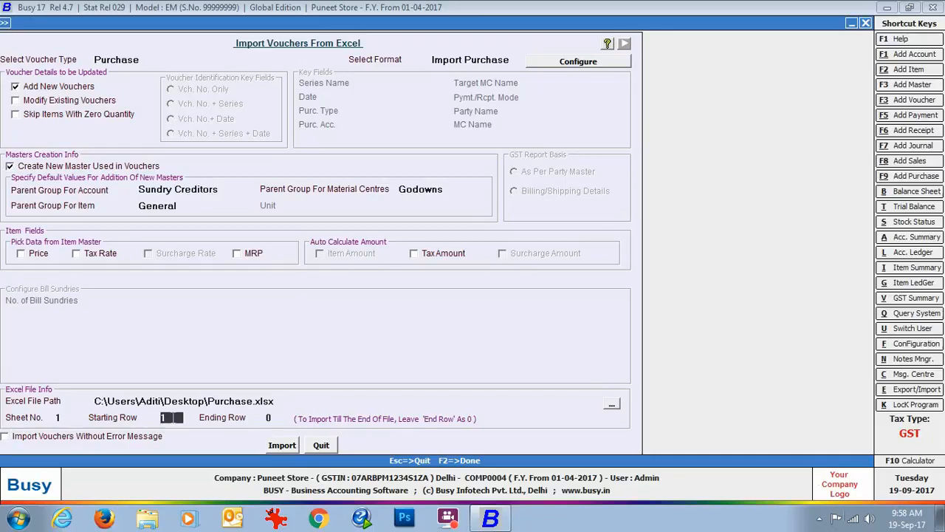
pyautogui.write('2')
# Run the purchase voucher import and leave the import form
pyautogui.click(282, 445)
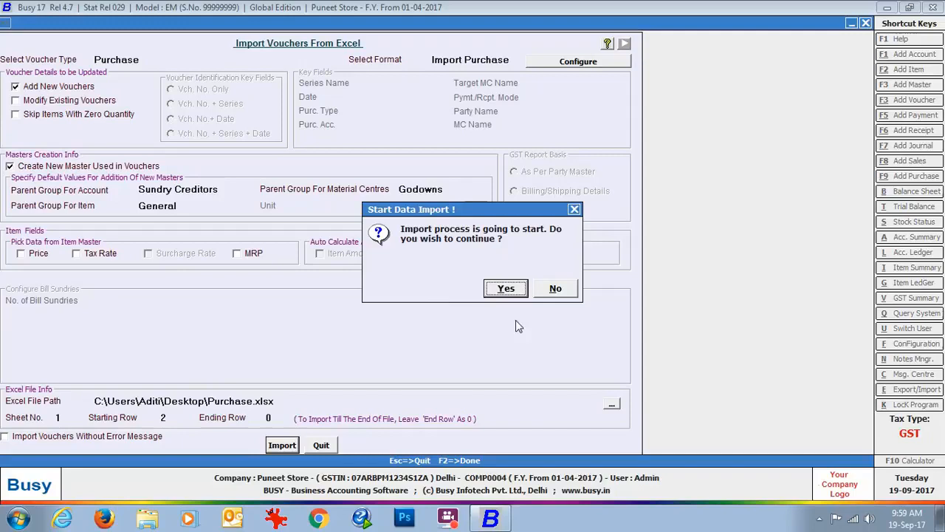
pyautogui.click(506, 289)
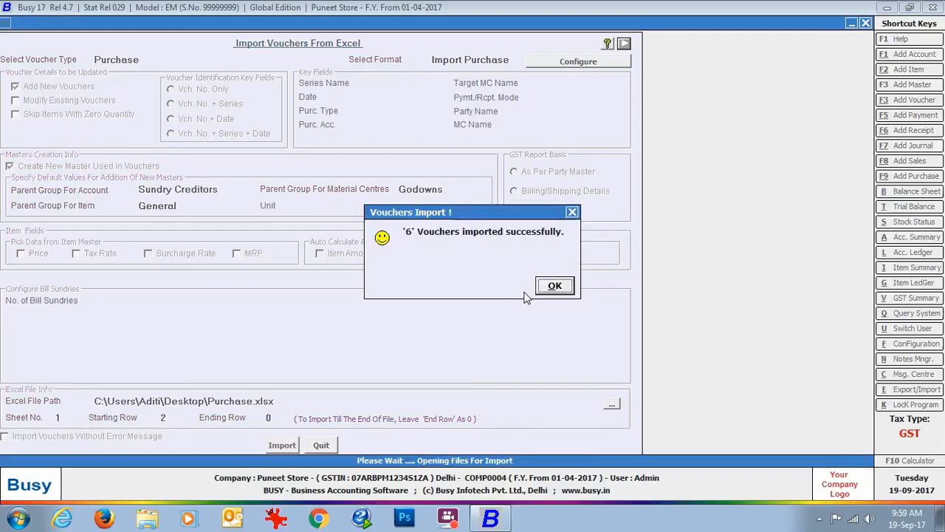
pyautogui.click(561, 287)
pyautogui.press('Escape')
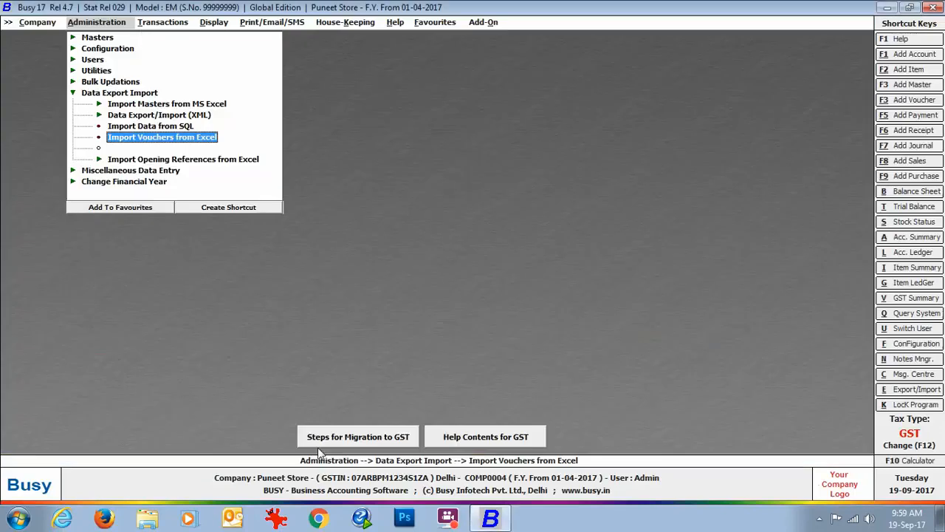
# Display the list of purchase vouchers on screen for all voucher series
pyautogui.click(155, 24)
pyautogui.click(169, 49)
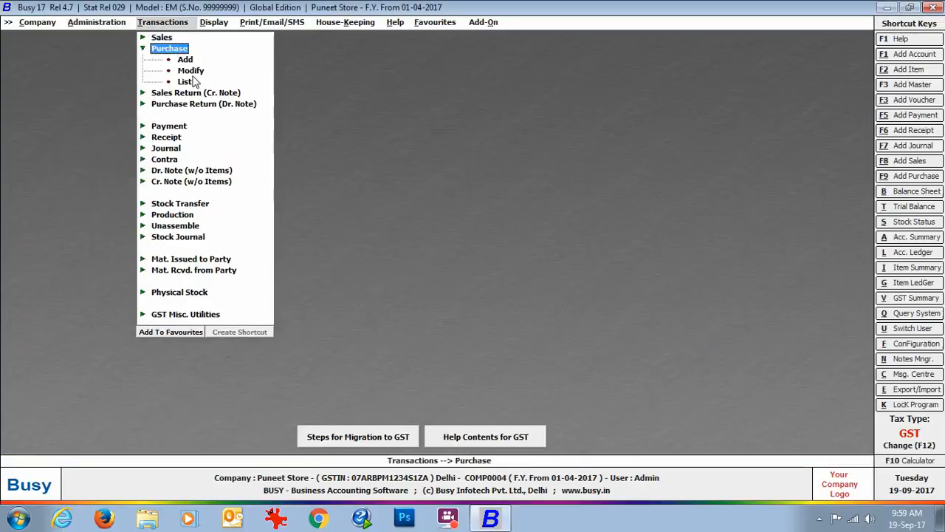
pyautogui.click(184, 82)
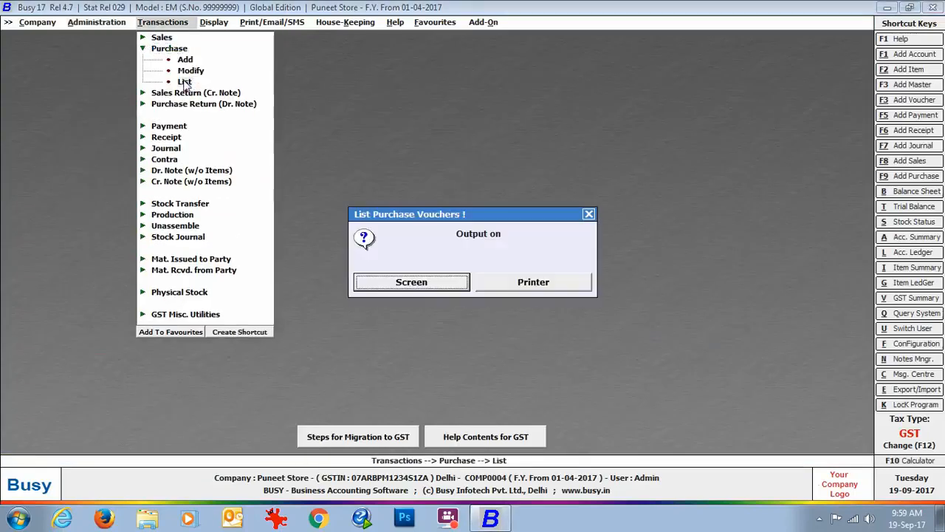
pyautogui.click(406, 288)
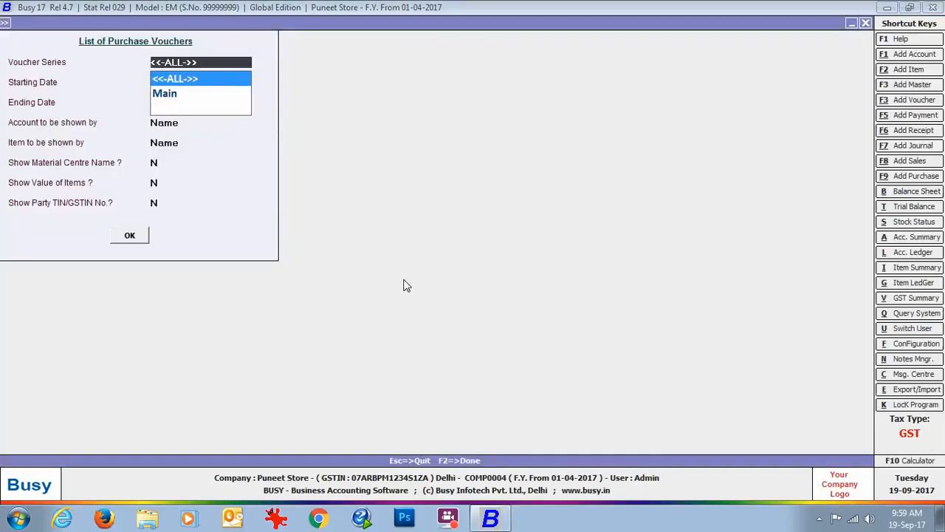
pyautogui.click(131, 240)
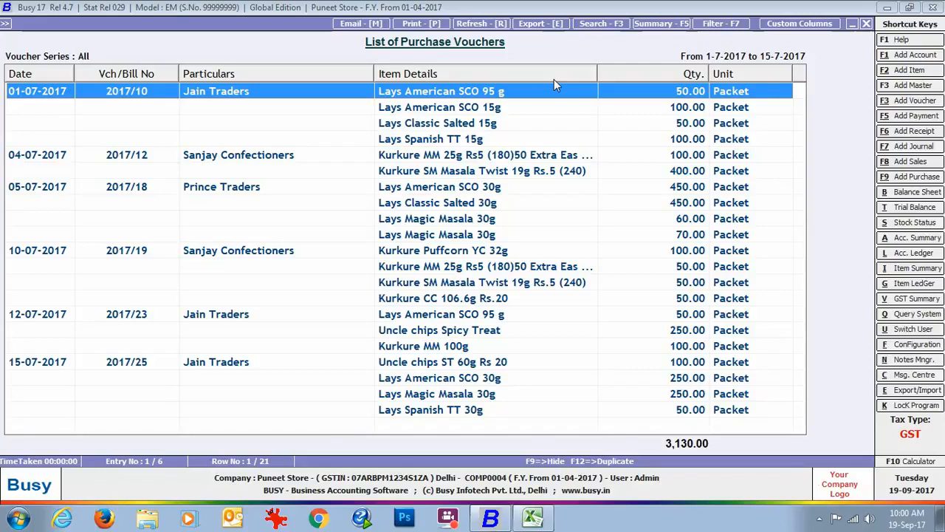
# Open the first listed purchase voucher, dated 01-07-2017, to inspect its details, and close it and the voucher list
pyautogui.doubleClick(313, 92)
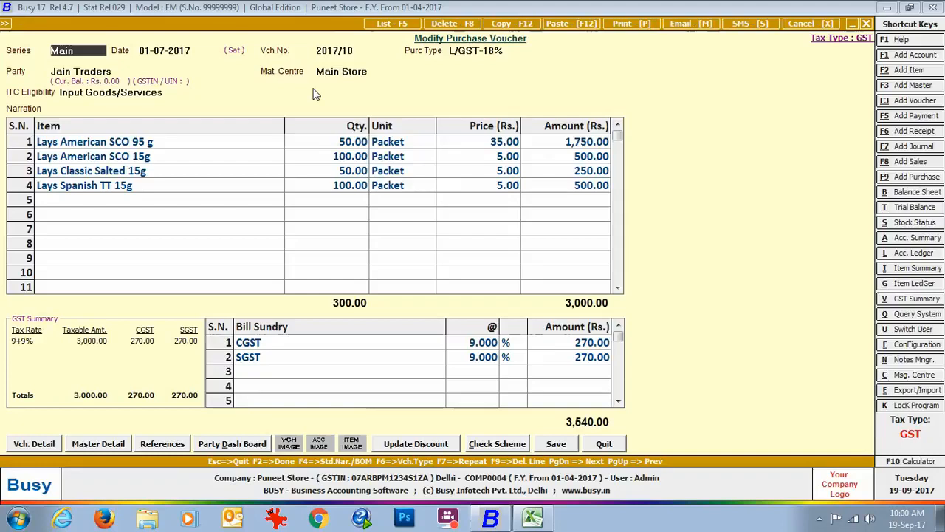
pyautogui.click(604, 443)
pyautogui.press('Escape')
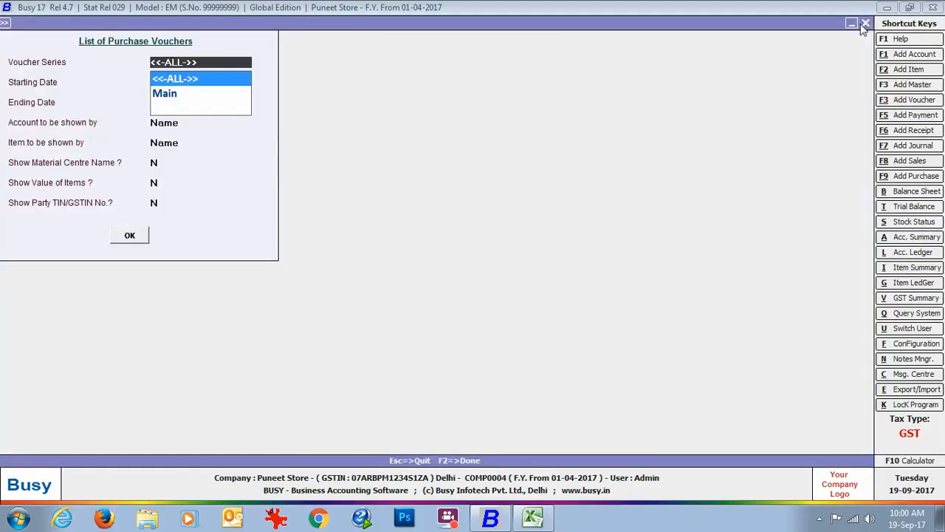
pyautogui.press('Escape')
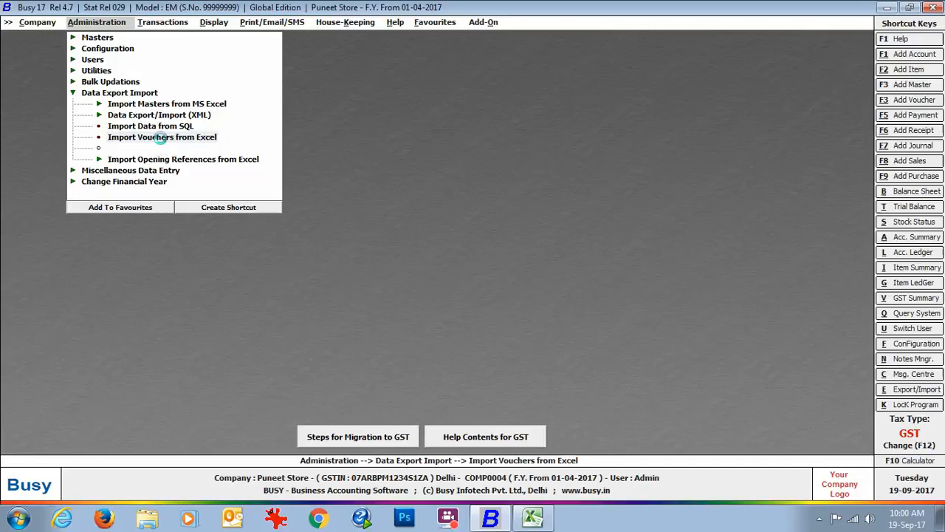
# Start an import of vouchers from Excel with voucher type Sales and the Import Sales format
pyautogui.click(164, 138)
pyautogui.press('Return')
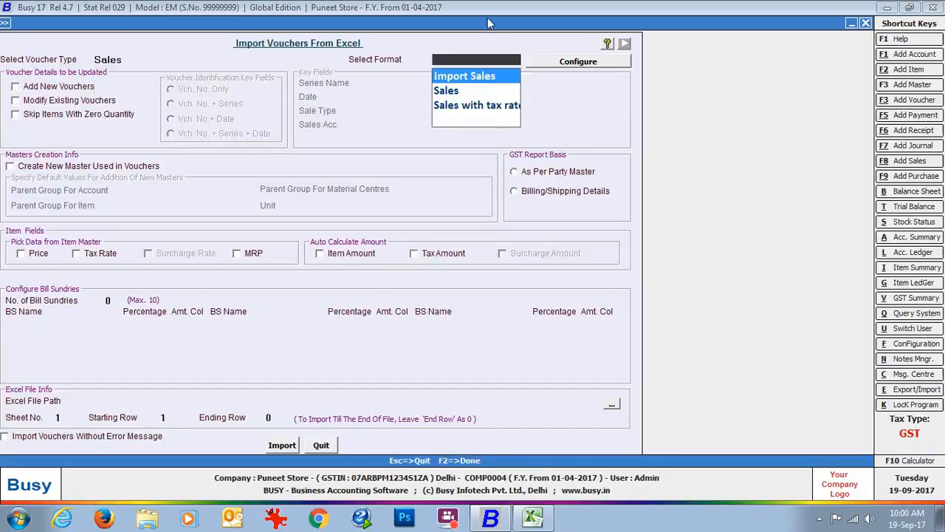
pyautogui.press('Return')
# Compare the Import Sales format's column mapping with the Sales-Item-wise workbook in Excel, and return to the Busy import form
pyautogui.click(558, 64)
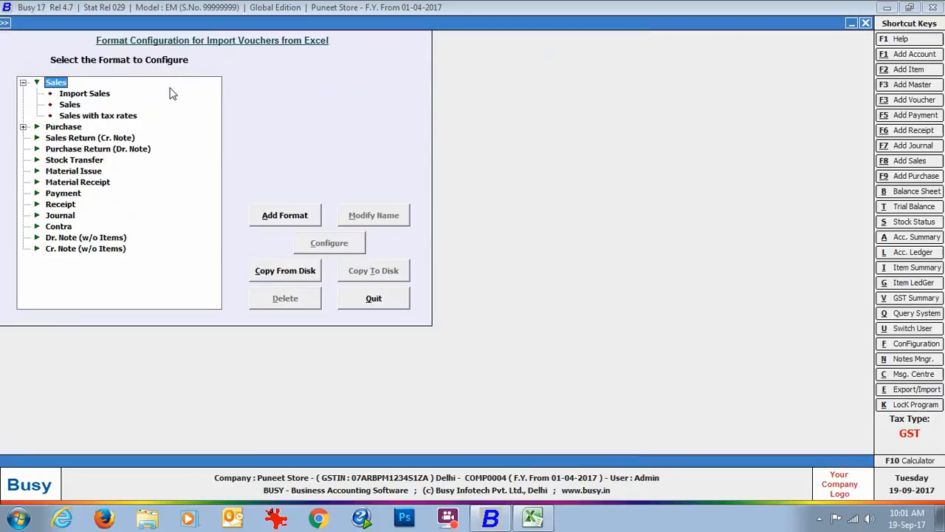
pyautogui.click(101, 93)
pyautogui.click(328, 244)
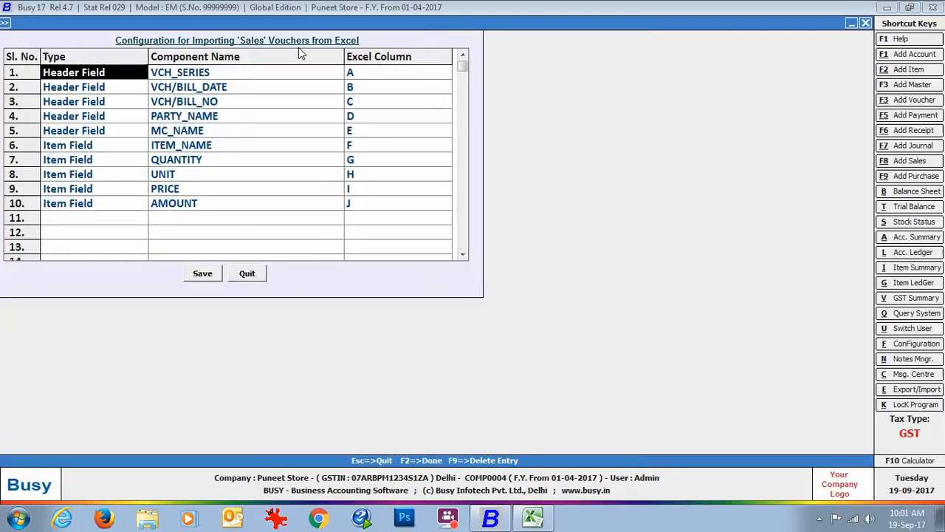
pyautogui.click(939, 518)
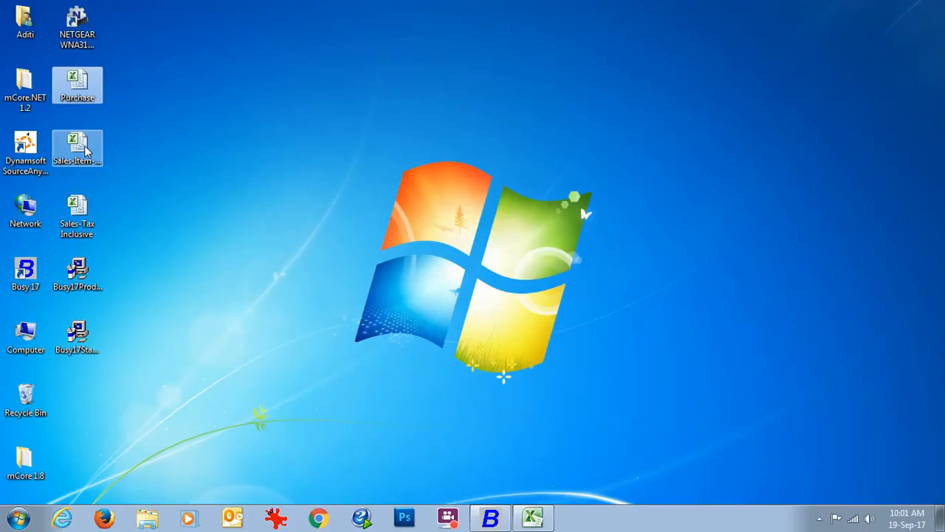
pyautogui.doubleClick(85, 150)
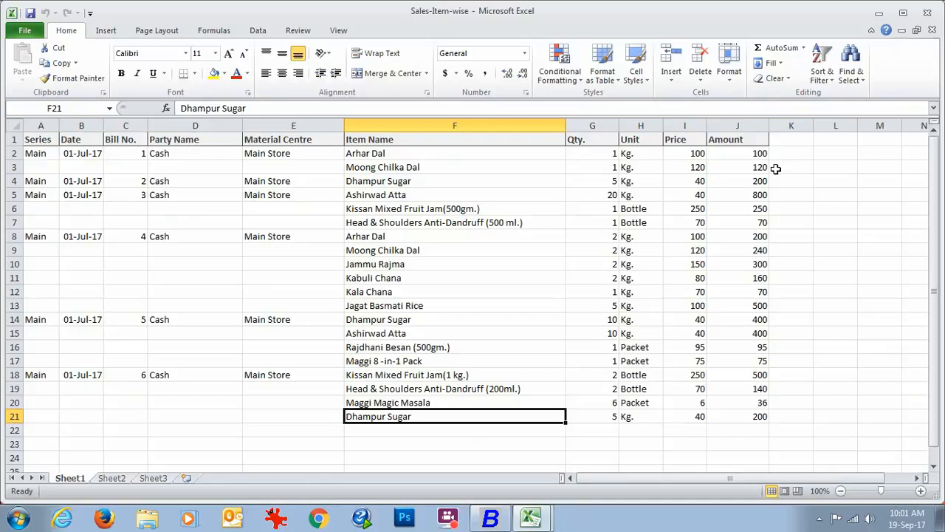
pyautogui.click(490, 517)
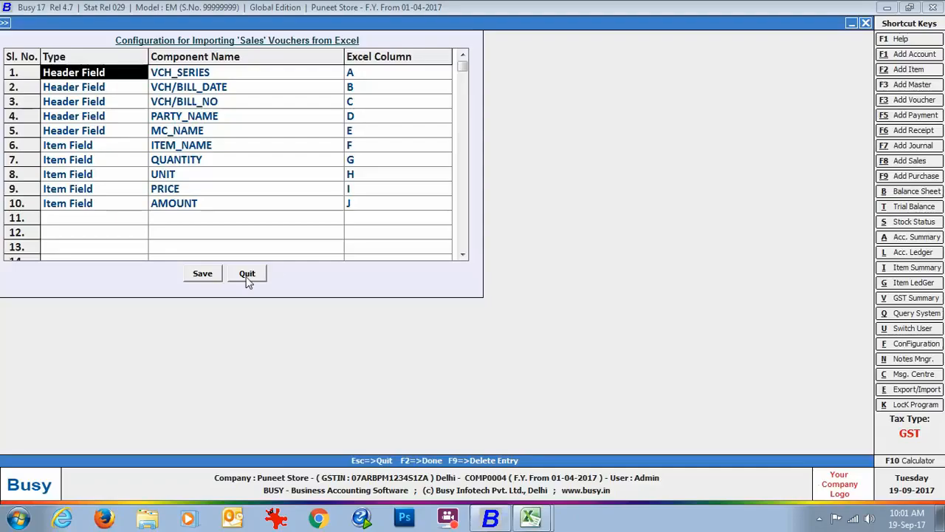
pyautogui.click(247, 279)
pyautogui.click(361, 297)
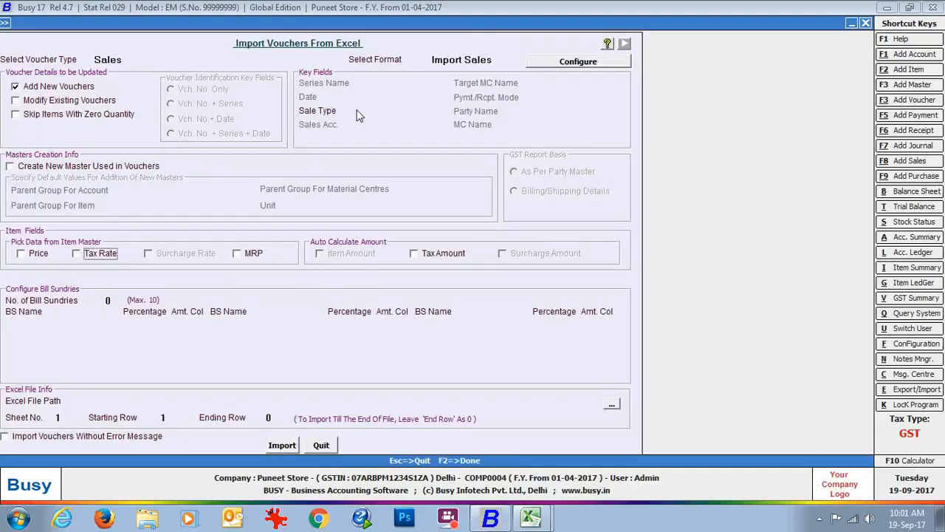
# Set the sale type key field to L/GST-ItemWise
pyautogui.click(377, 110)
pyautogui.write('l/gst-ite')
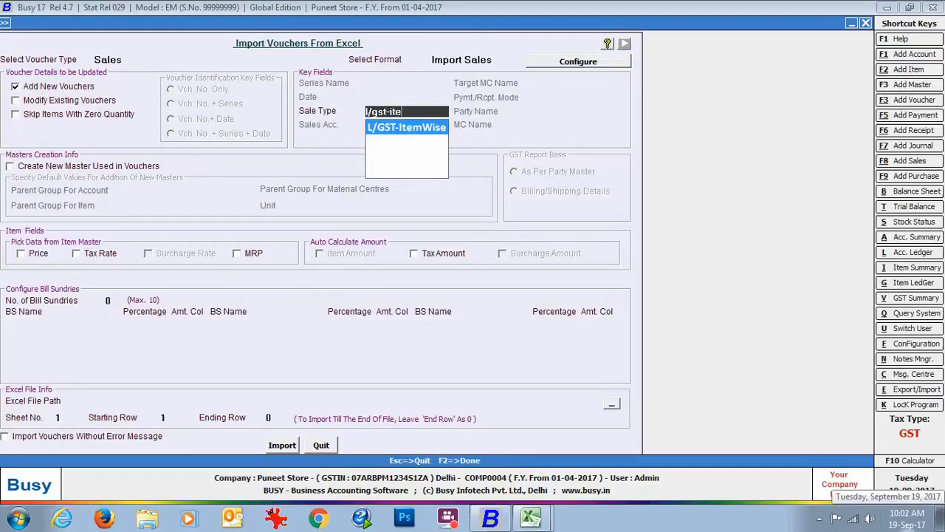
pyautogui.press('Return')
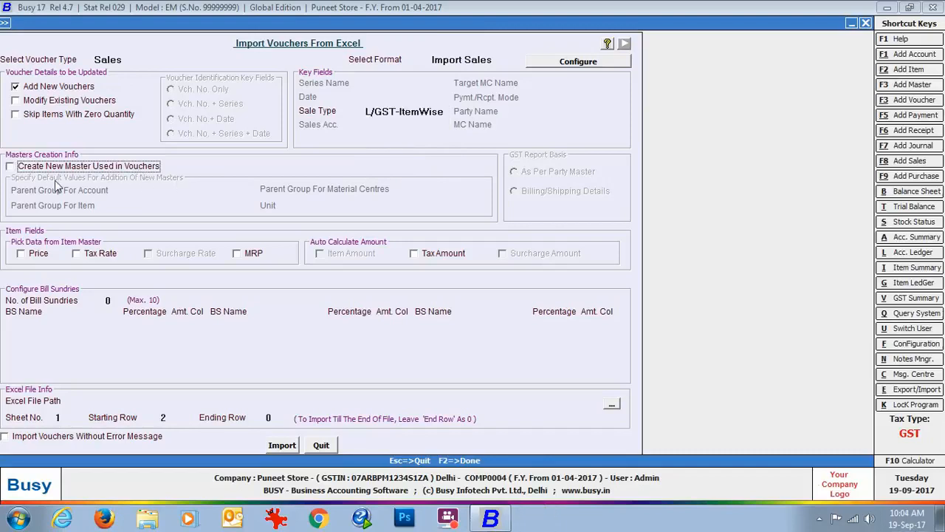
# Enable creating new masters for the sales import, with parent groups Sundry Debtors for accounts, General for items and Godowns for material centres
pyautogui.click(12, 169)
pyautogui.click(161, 190)
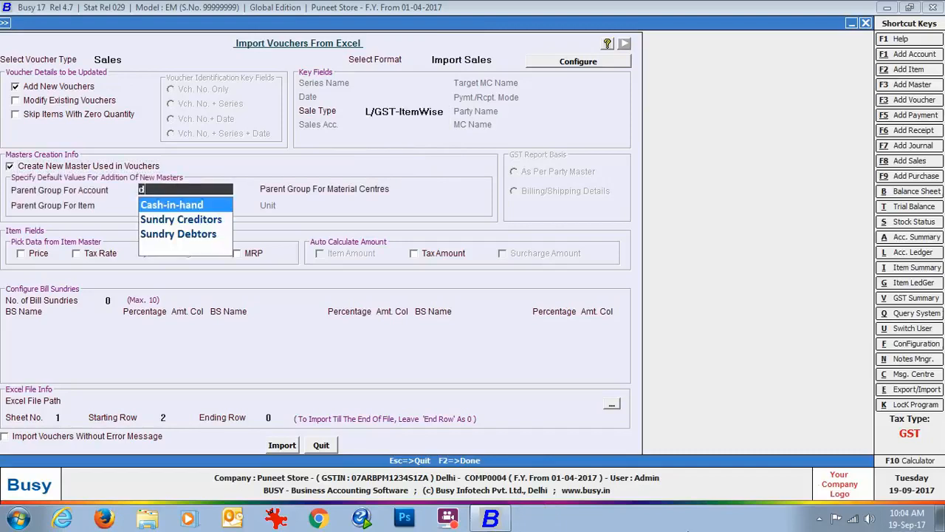
pyautogui.write('deb')
pyautogui.press('Return')
pyautogui.write('ge')
pyautogui.press('Return')
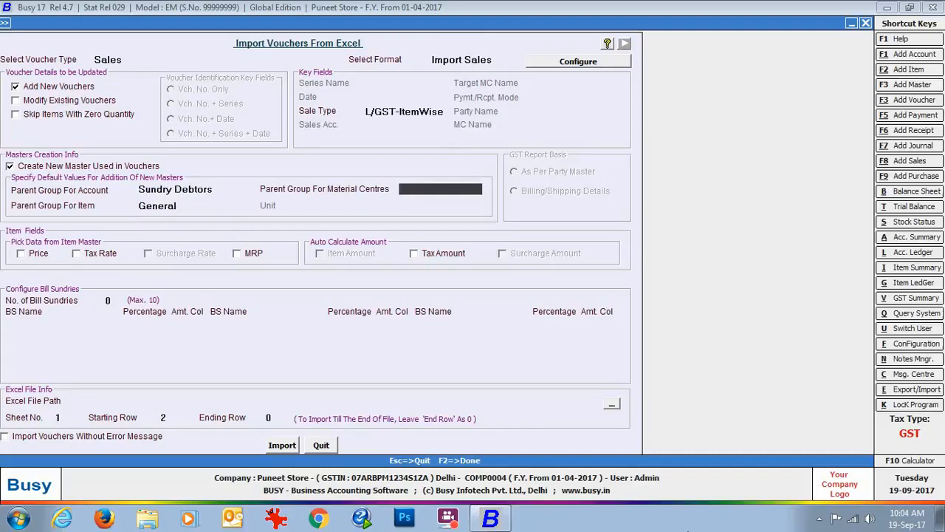
pyautogui.write('go')
pyautogui.press('Return')
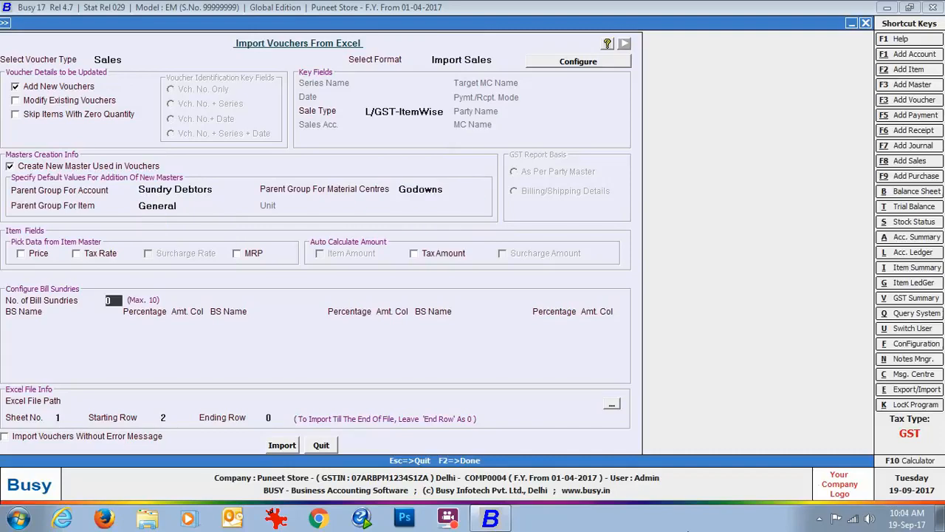
# Pick the tax rate from the item master, auto-calculate the tax amount, and choose the Sales-Item-wise workbook as the import file
pyautogui.click(77, 257)
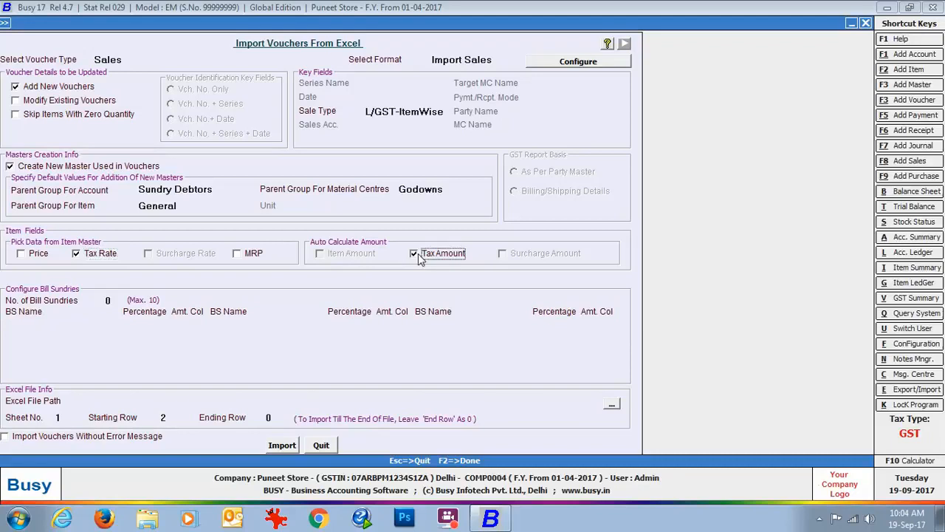
pyautogui.click(612, 403)
pyautogui.scroll(-1, 268, 177)
pyautogui.scroll(-2, 267, 177)
pyautogui.click(185, 252)
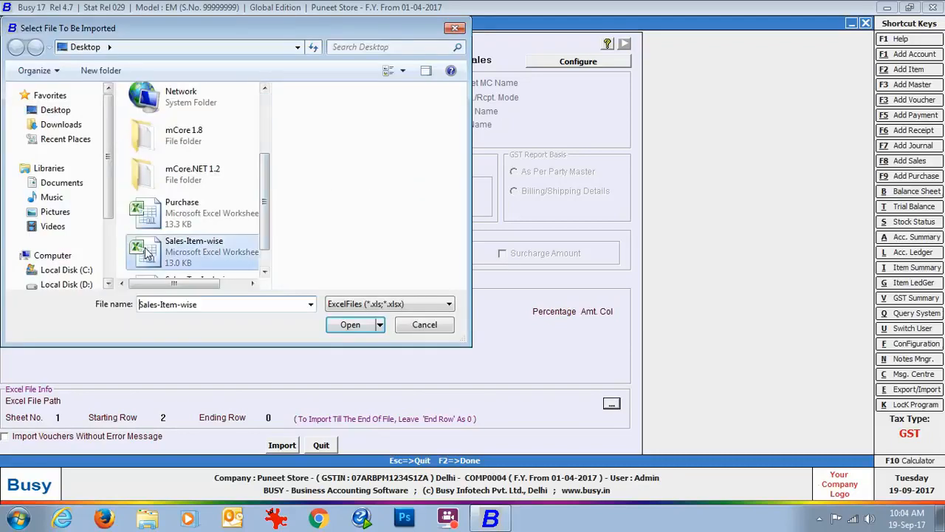
pyautogui.click(350, 325)
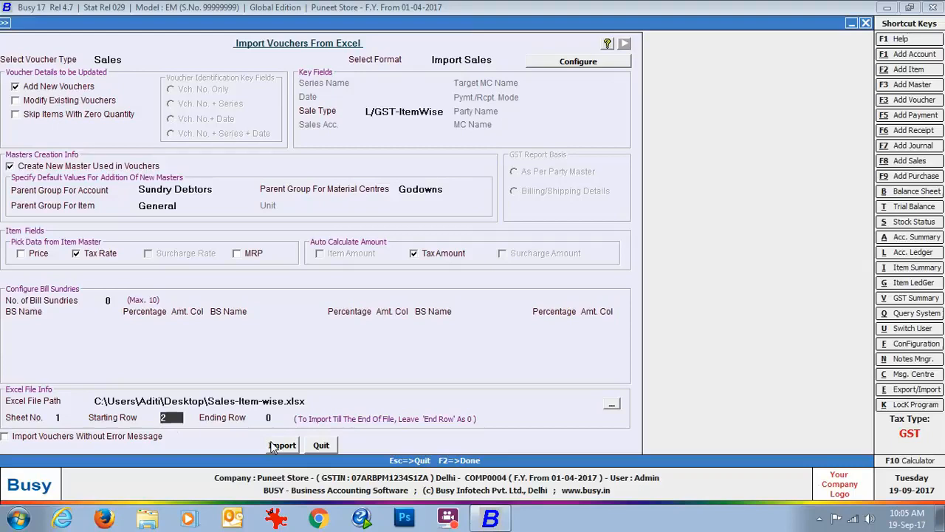
# Run the sales voucher import from the Sales-Item-wise workbook and close the import form
pyautogui.click(277, 445)
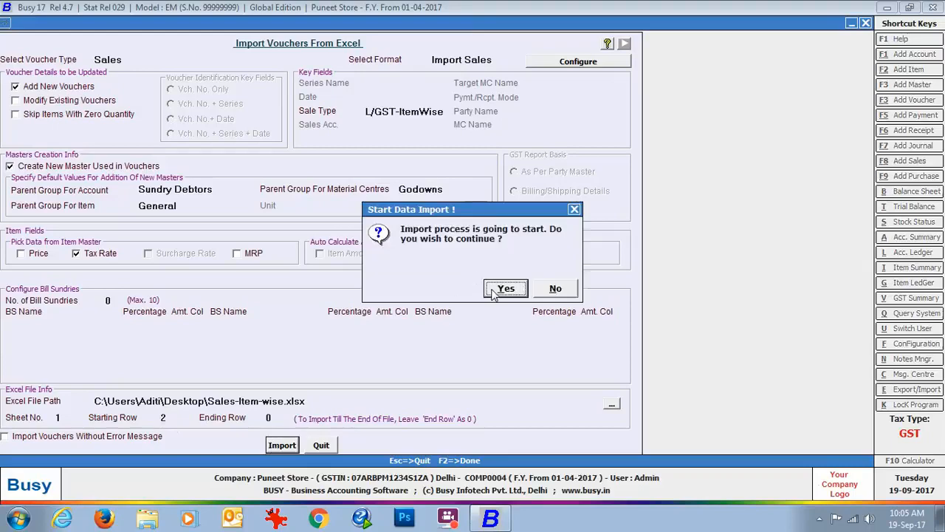
pyautogui.click(495, 290)
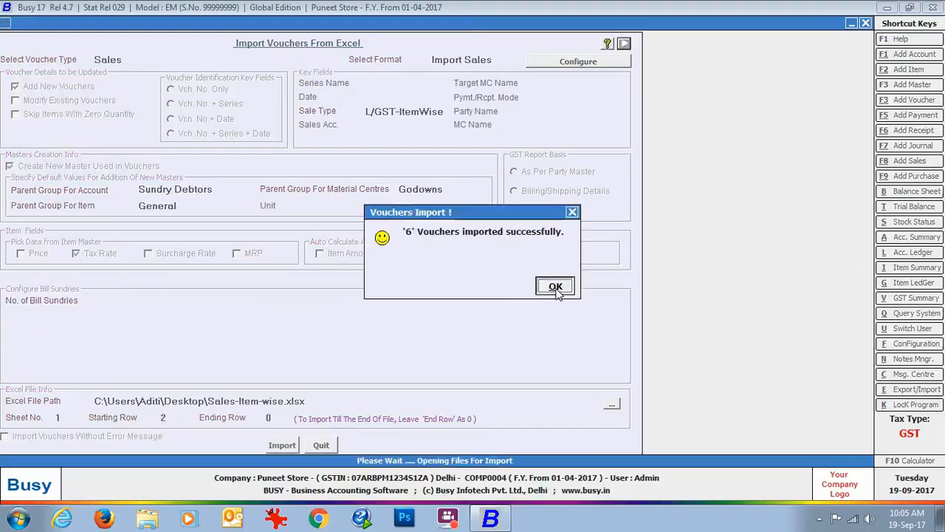
pyautogui.click(556, 288)
pyautogui.click(320, 445)
# Show the list of sales vouchers for all voucher series
pyautogui.click(162, 22)
pyautogui.click(161, 39)
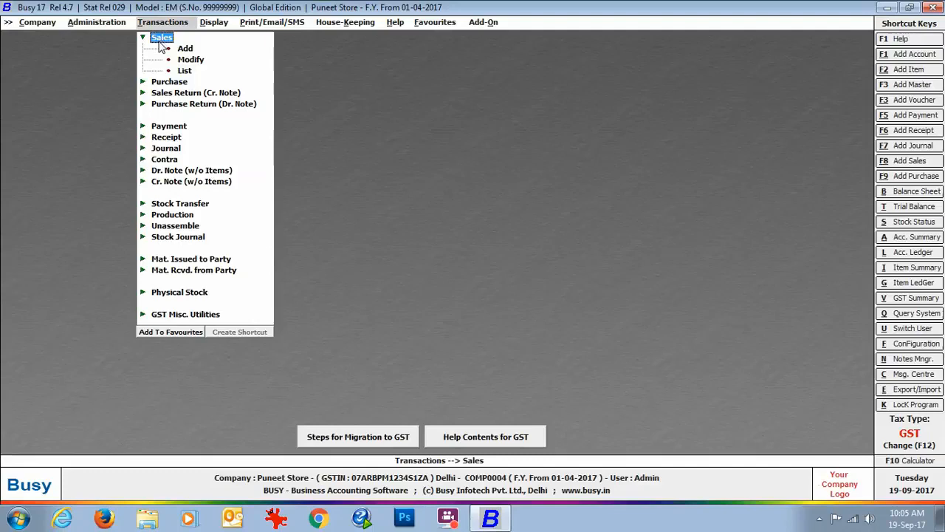
pyautogui.click(181, 70)
pyautogui.click(392, 281)
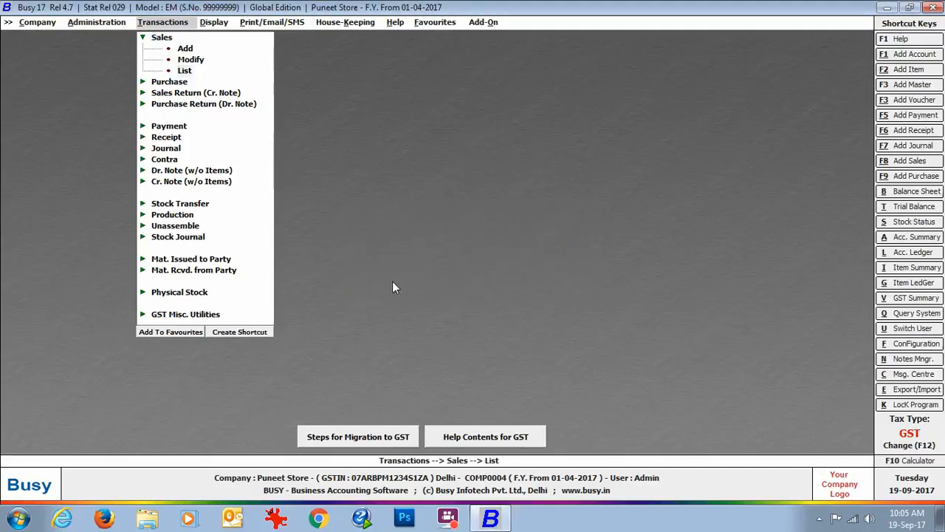
pyautogui.click(126, 237)
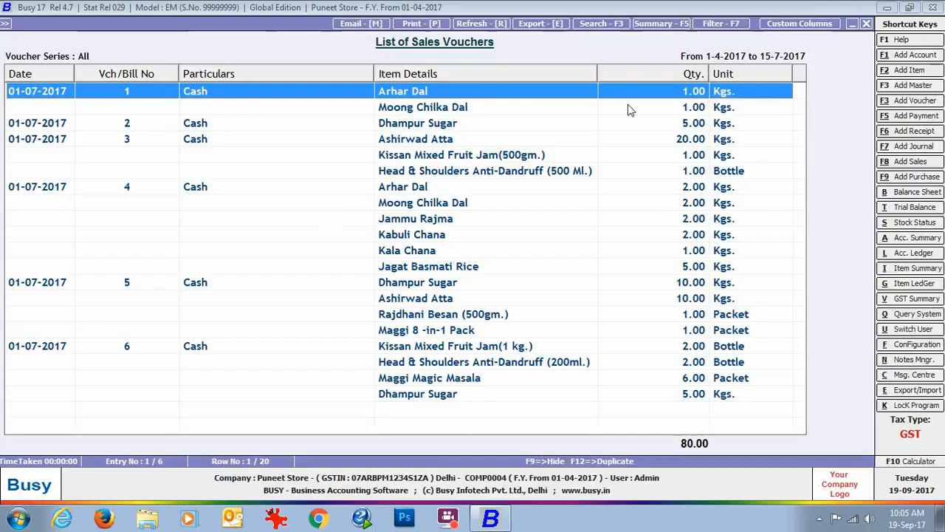
# Open sales voucher 1, check the item-wise GST details of Arhar Dal, and close the voucher and the sales list
pyautogui.press('Return')
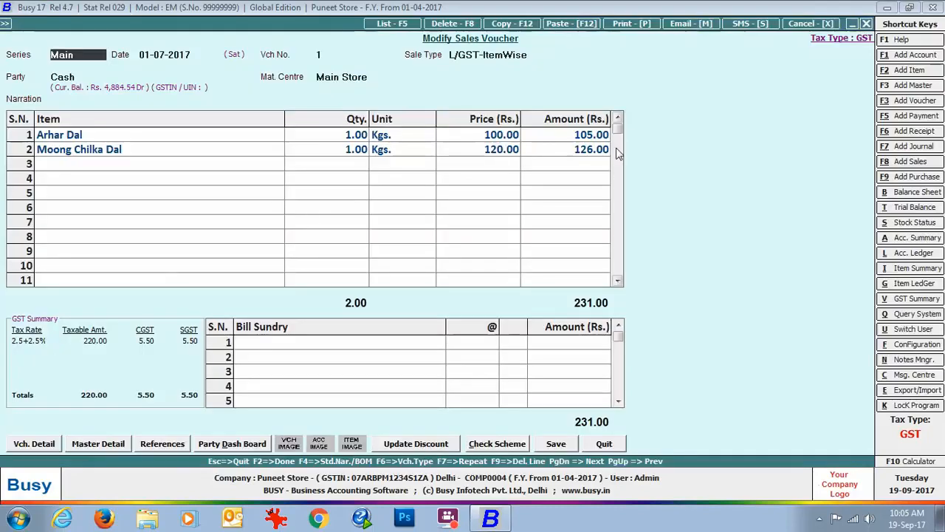
pyautogui.click(123, 139)
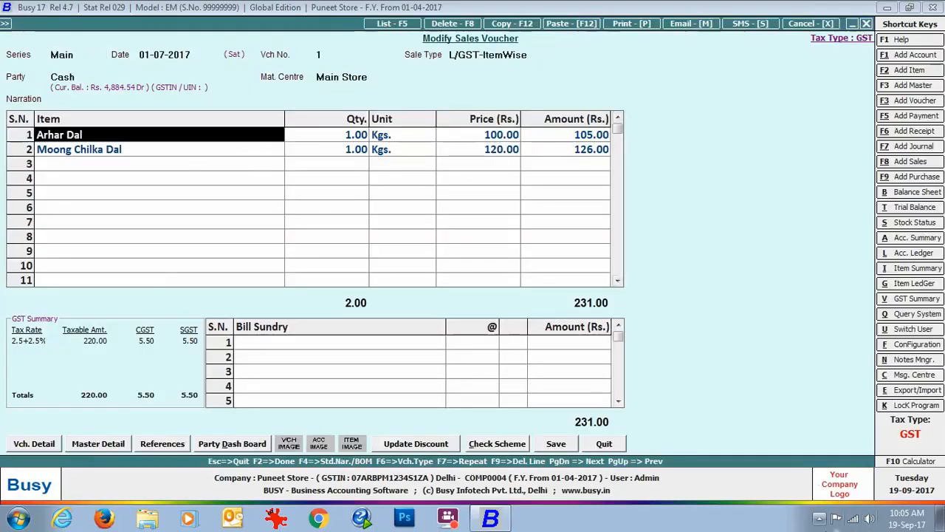
pyautogui.press('Return')
pyautogui.press('Return')
pyautogui.press('Return')
pyautogui.press('Return')
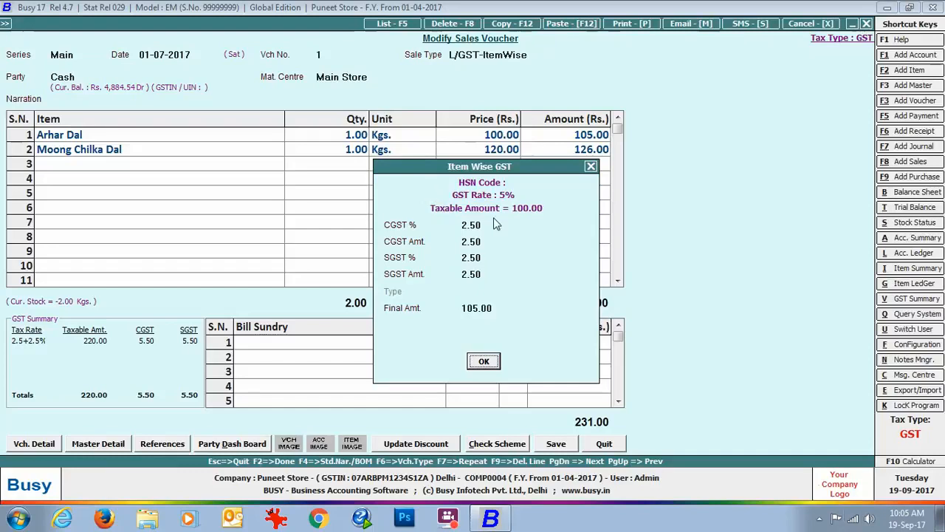
pyautogui.click(485, 364)
pyautogui.click(605, 444)
pyautogui.click(867, 25)
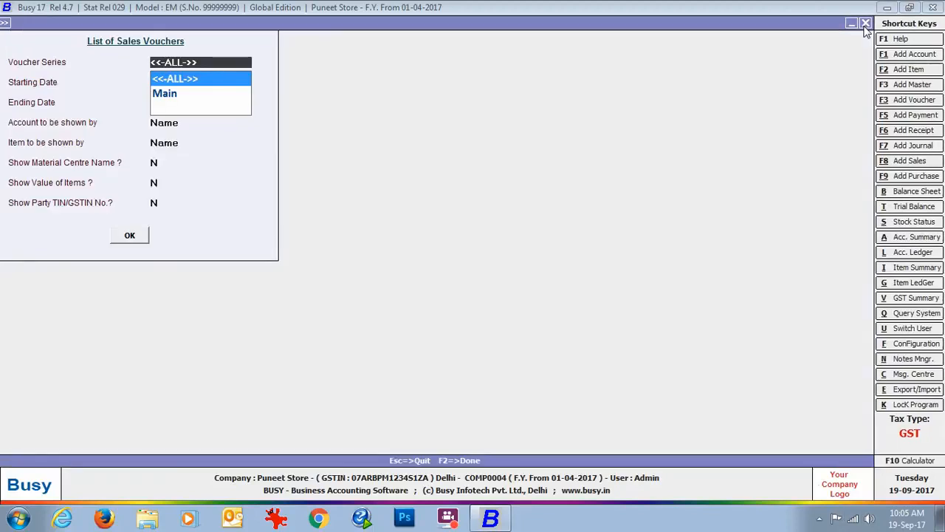
pyautogui.click(867, 25)
# Start another import of vouchers from Excel with voucher type Sales and the Sales with tax rates format
pyautogui.click(92, 22)
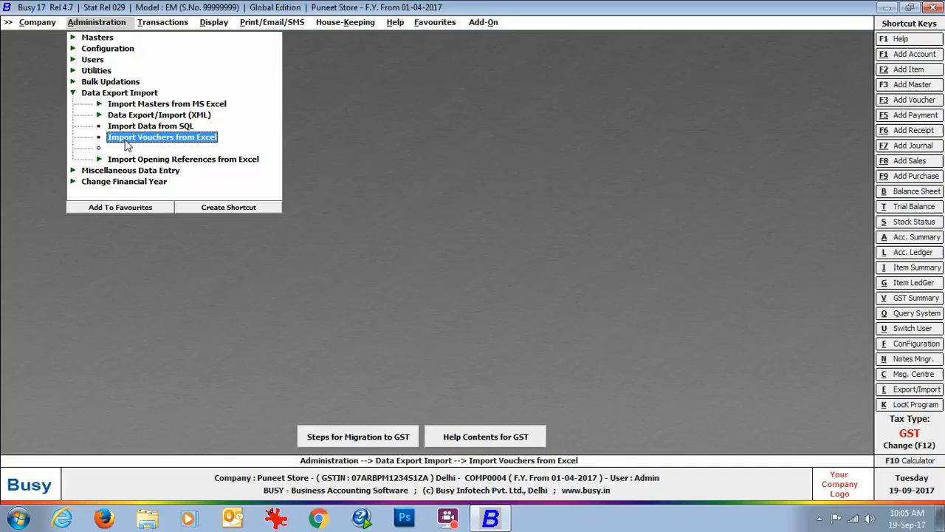
pyautogui.click(127, 139)
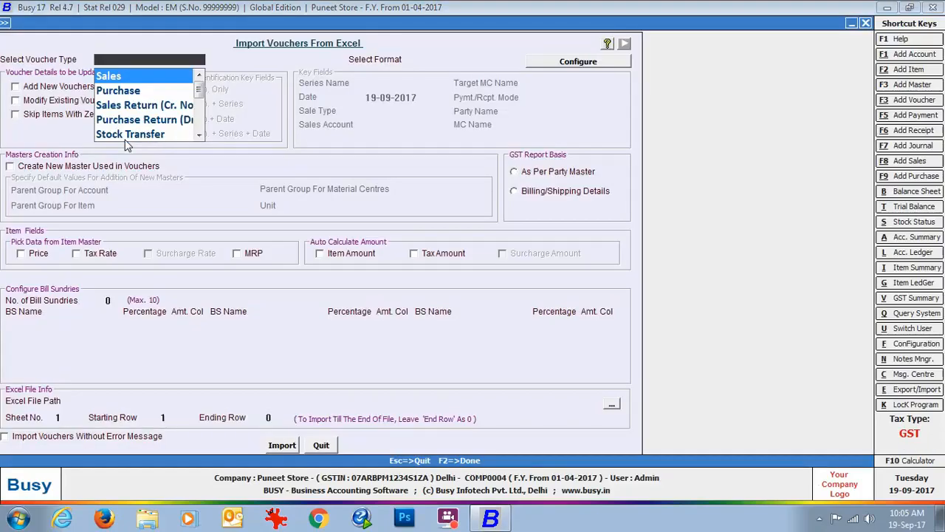
pyautogui.press('Return')
# Compare the Sales with tax rates format's column mapping with Sheet2 of the Sales-Item-wise workbook in Excel, and return to the Busy import form
pyautogui.click(547, 62)
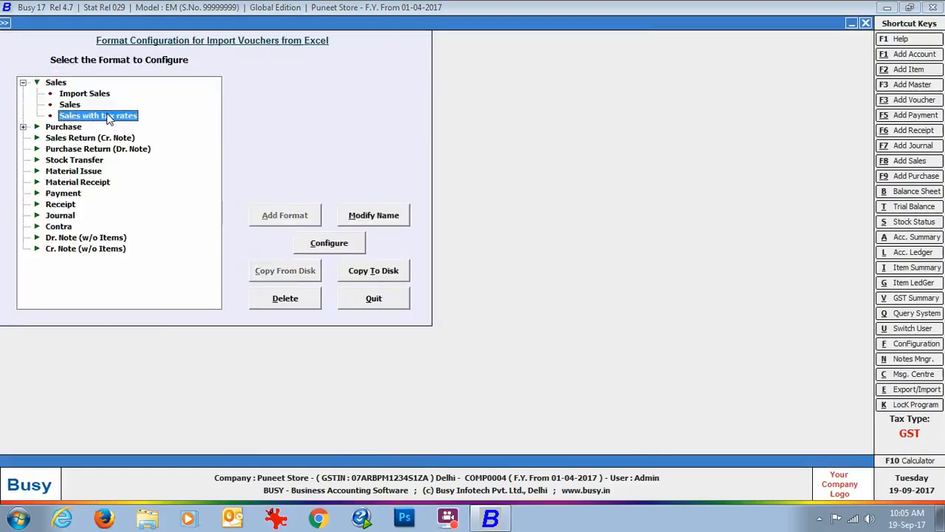
pyautogui.click(329, 244)
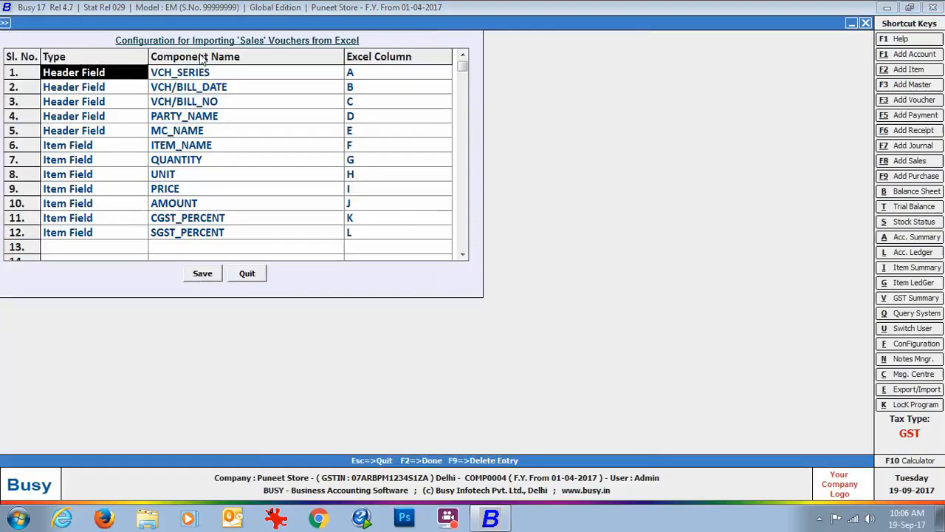
pyautogui.click(940, 517)
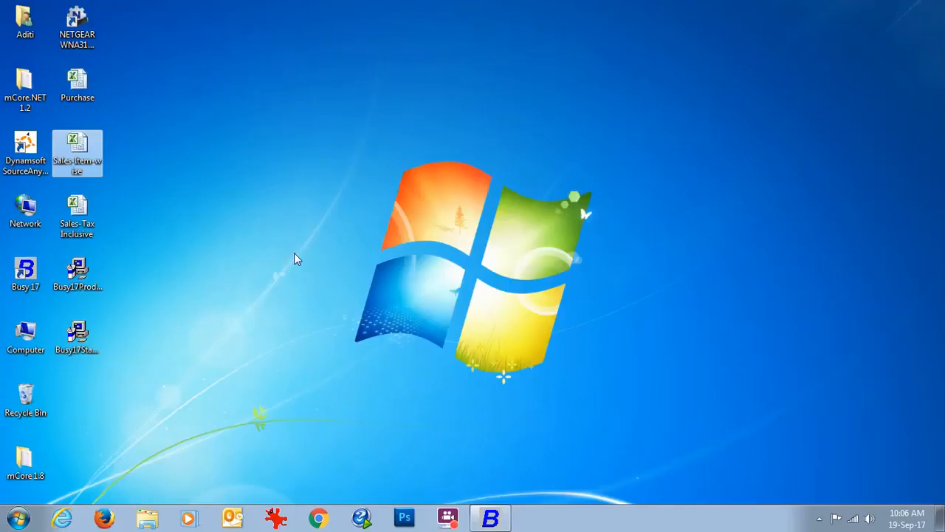
pyautogui.doubleClick(77, 155)
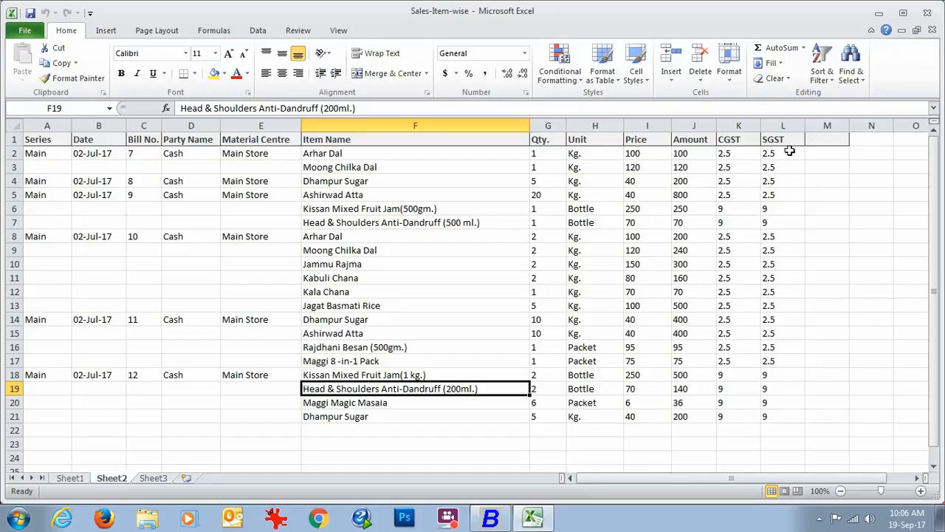
pyautogui.click(486, 521)
pyautogui.click(248, 274)
pyautogui.click(359, 298)
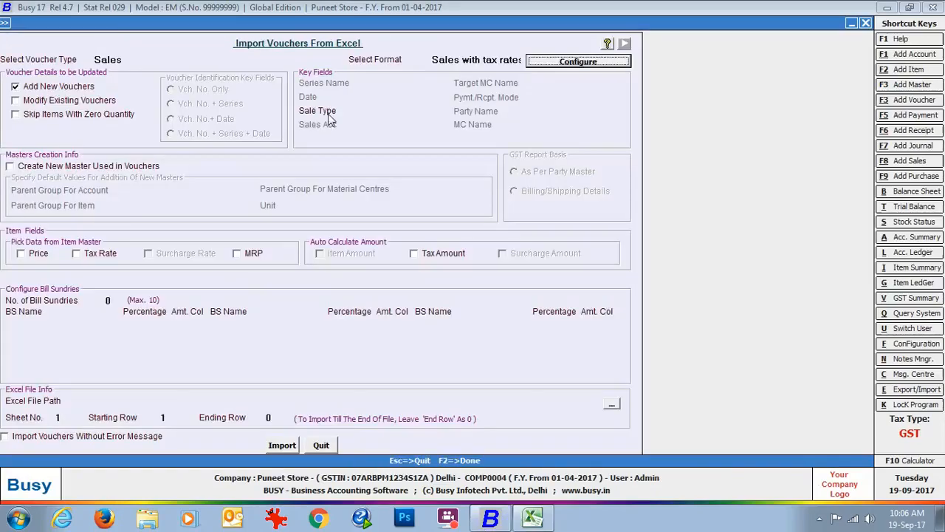
# Set the sale type to L/GST-ItemWise for the import with tax rates
pyautogui.click(380, 109)
pyautogui.write('l/gst-it')
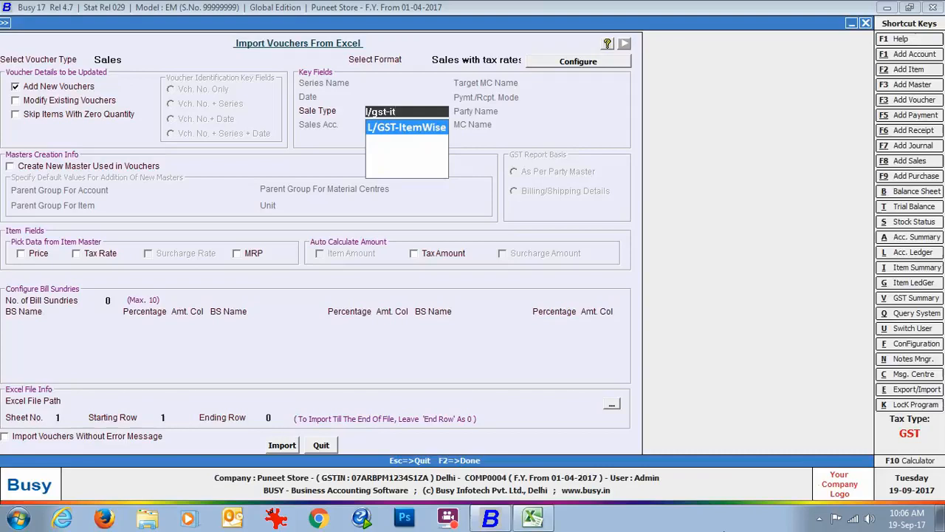
pyautogui.press('Return')
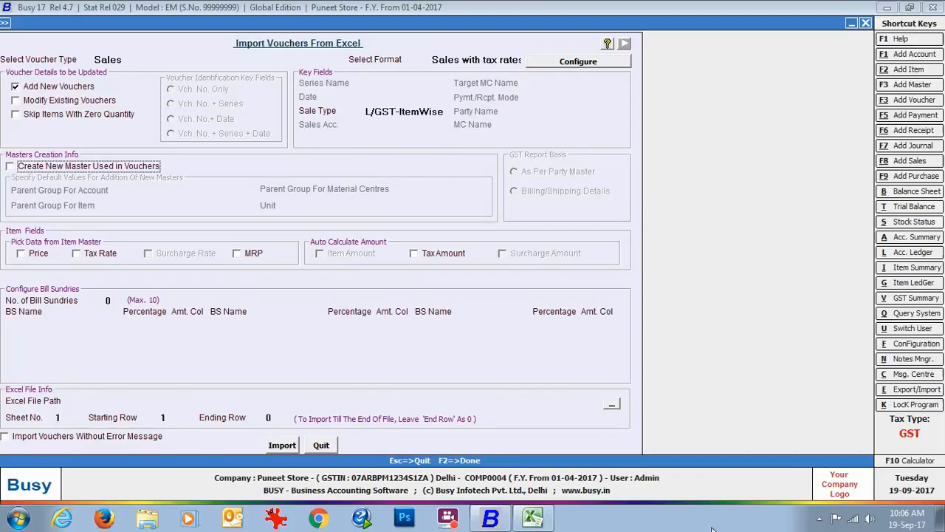
# Enable creating new masters used in vouchers, with parent groups Sundry Debtors for accounts, General for items and Godowns for material centres
pyautogui.click(10, 167)
pyautogui.press('Return')
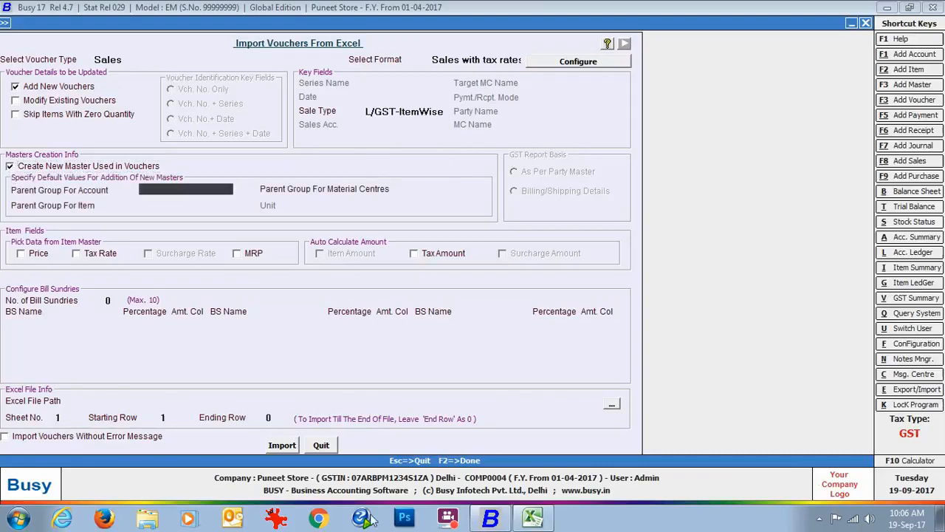
pyautogui.write('deb')
pyautogui.press('Return')
pyautogui.write('g')
pyautogui.press('Return')
pyautogui.write('g')
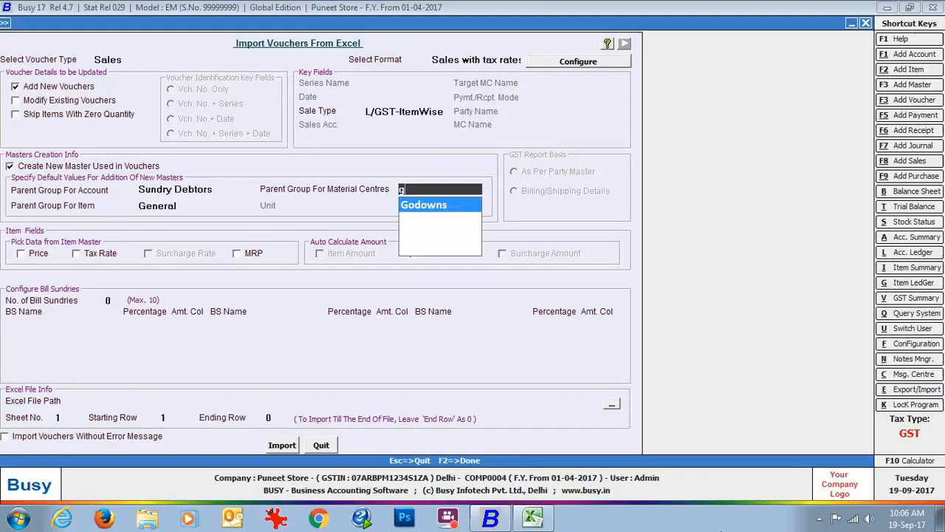
pyautogui.press('Return')
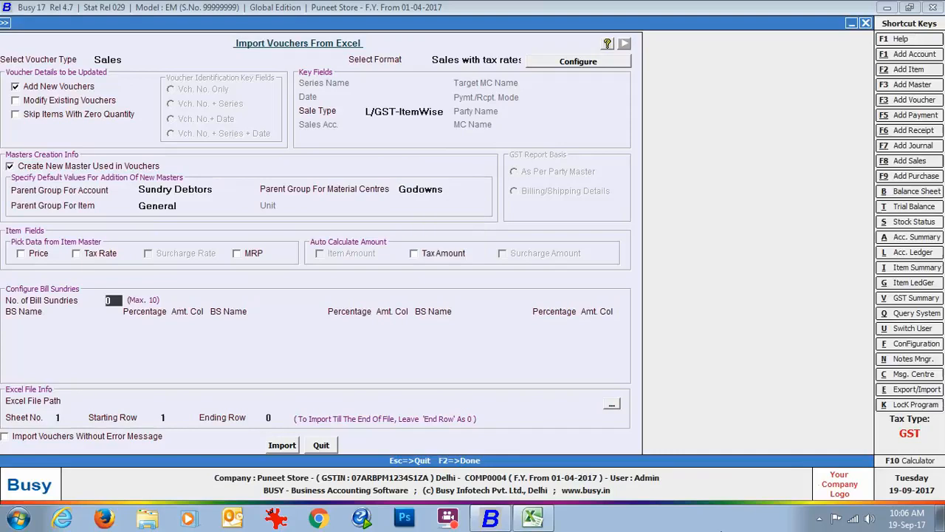
# Auto-calculate the tax amount and set the import source to Sales-Item-wise.xlsx, sheet 2, starting at row 2
pyautogui.click(414, 254)
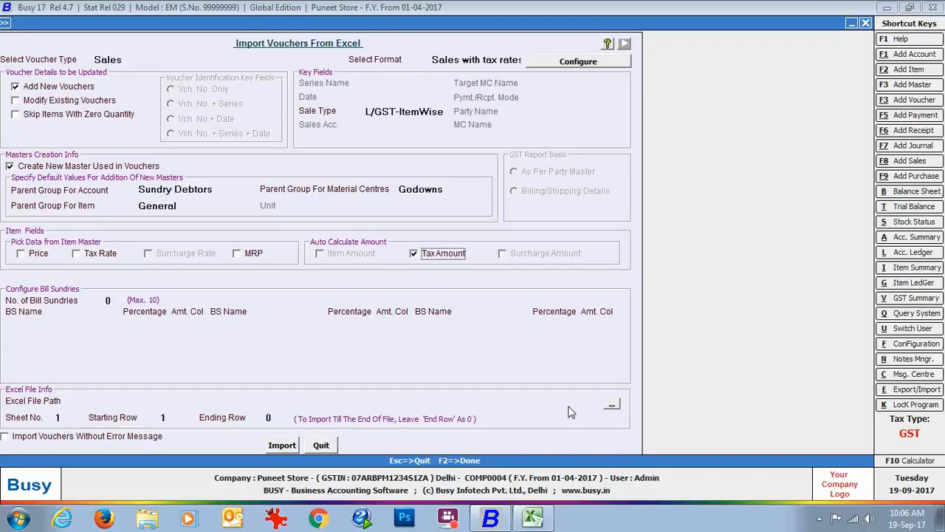
pyautogui.click(611, 404)
pyautogui.moveTo(265, 129); pyautogui.dragTo(264, 200)
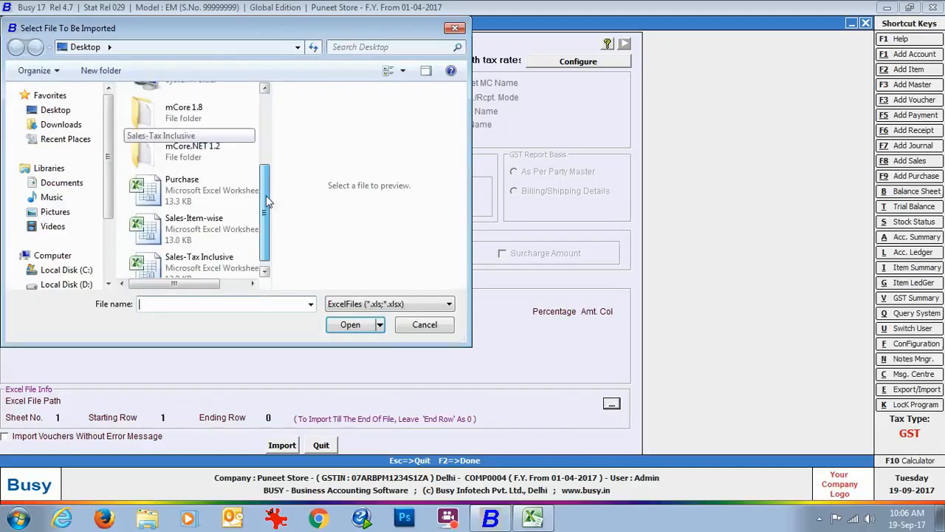
pyautogui.click(194, 214)
pyautogui.click(349, 325)
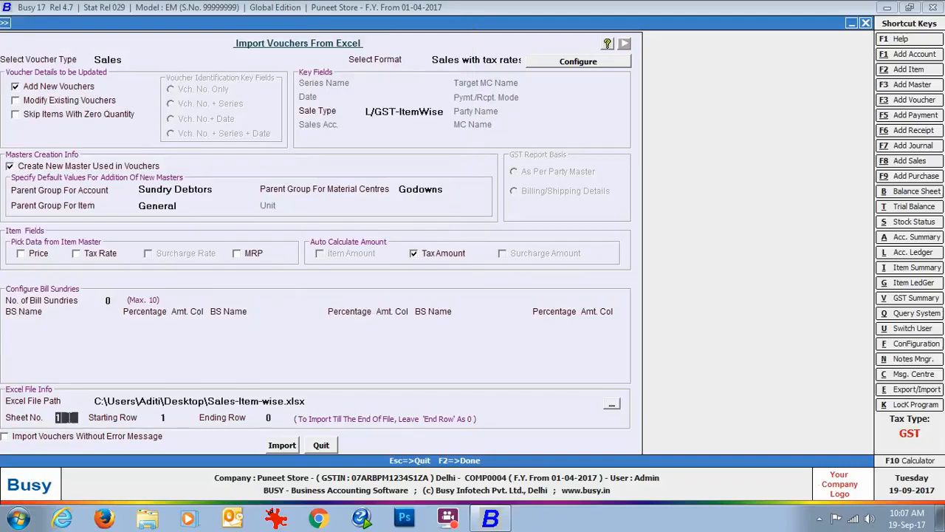
pyautogui.press('Return')
pyautogui.write('2')
# Run the import of the sales vouchers with tax rates from sheet 2 and close the import form
pyautogui.click(283, 445)
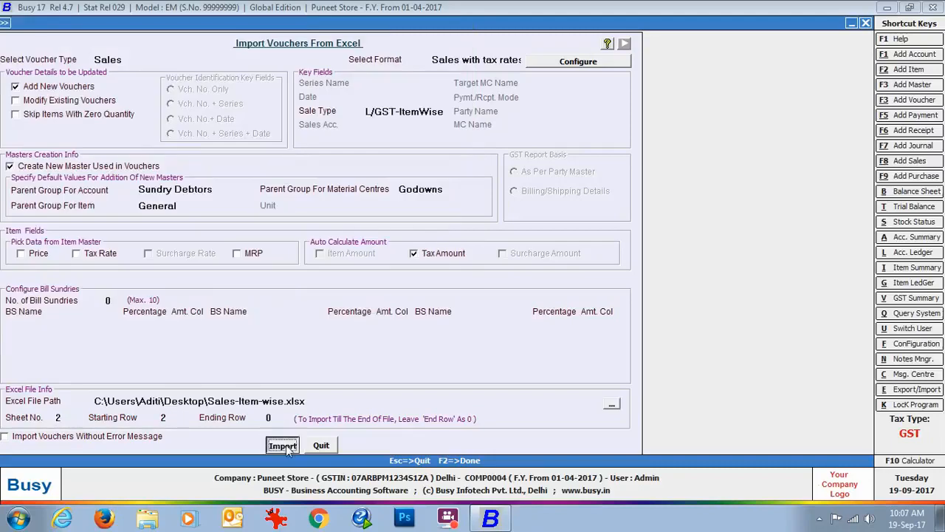
pyautogui.click(517, 291)
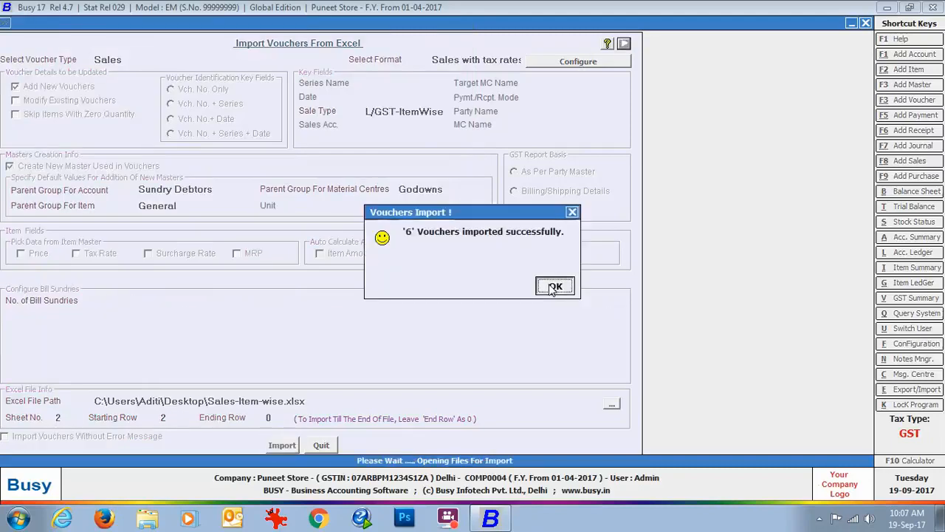
pyautogui.click(554, 288)
pyautogui.click(320, 445)
# List the sales vouchers of all series with starting and ending date 02-07-2017
pyautogui.click(162, 22)
pyautogui.click(161, 37)
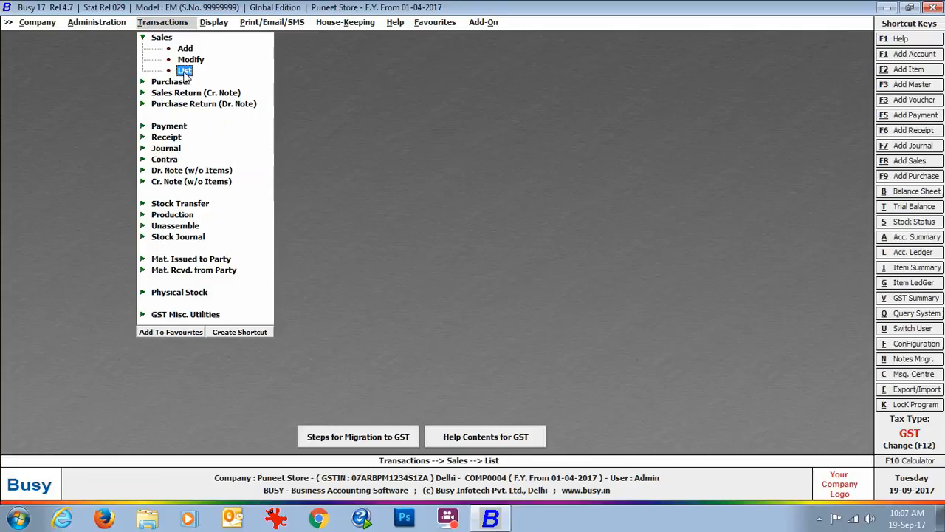
pyautogui.click(185, 71)
pyautogui.click(376, 281)
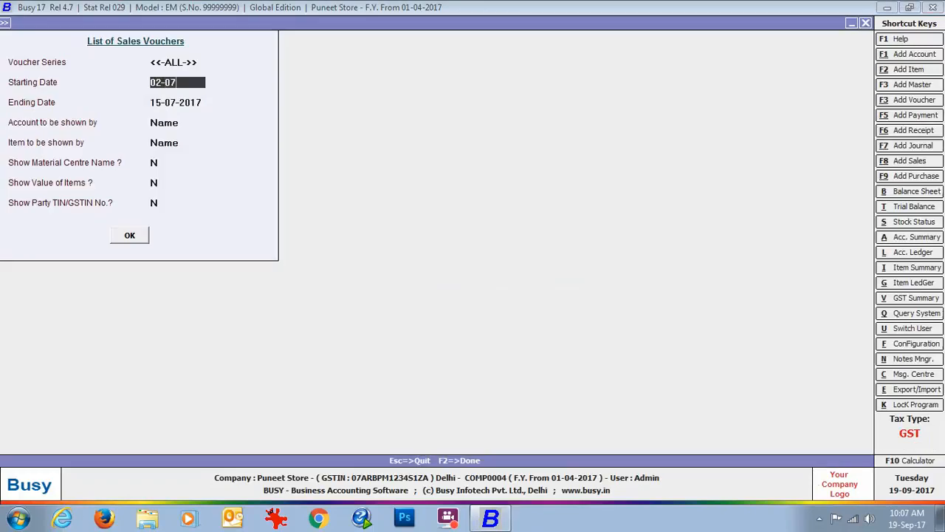
pyautogui.press('Return')
pyautogui.write('02-07')
pyautogui.press('Return')
pyautogui.press('Return')
pyautogui.press('Return')
pyautogui.press('Return')
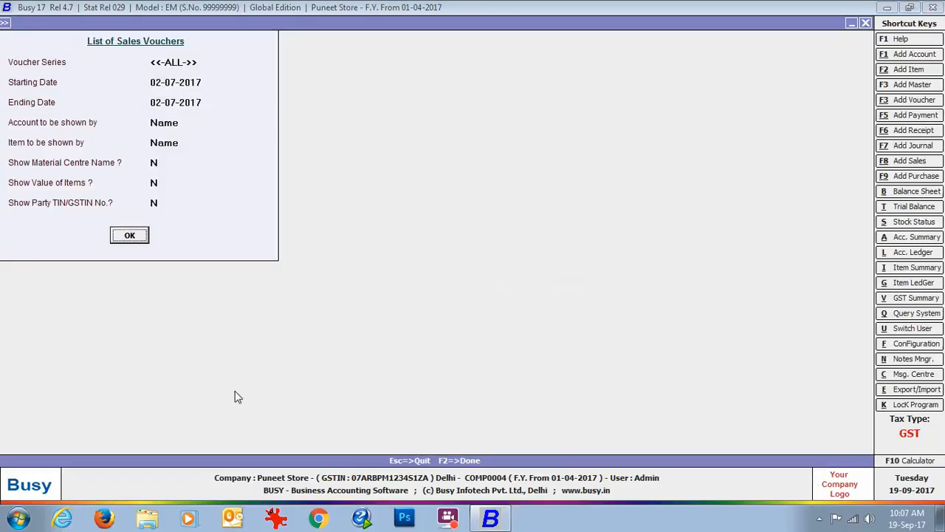
pyautogui.press('Return')
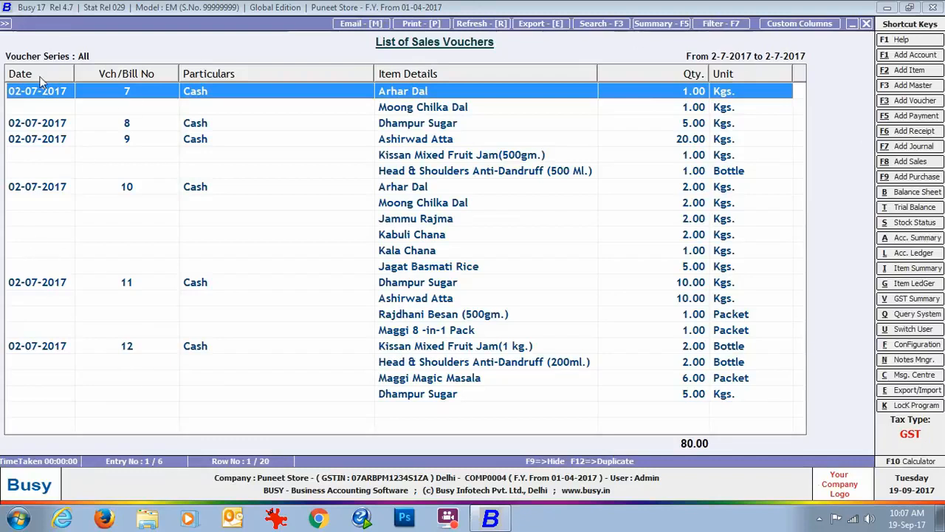
# Open sales voucher 7 and check the item-wise GST details of Arhar Dal
pyautogui.doubleClick(443, 104)
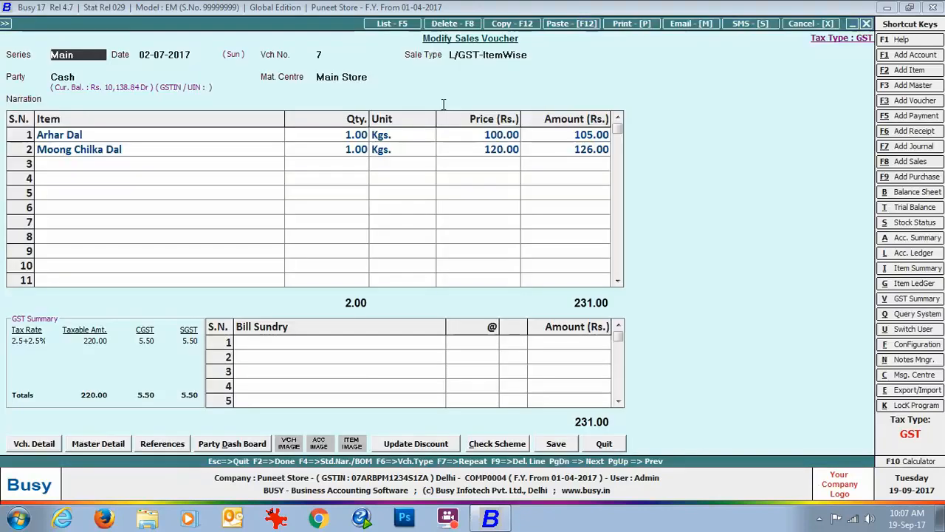
pyautogui.click(257, 132)
pyautogui.press('Return')
pyautogui.press('Return')
pyautogui.press('Return')
pyautogui.press('Return')
pyautogui.press('Return')
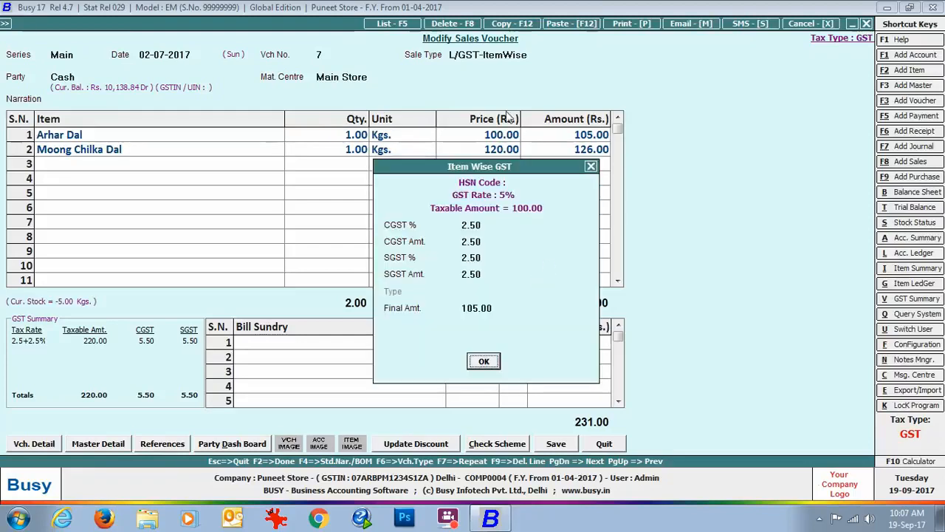
# Close the item GST details, sales voucher 7 and the list of sales vouchers
pyautogui.press('Return')
pyautogui.click(867, 24)
pyautogui.click(867, 24)
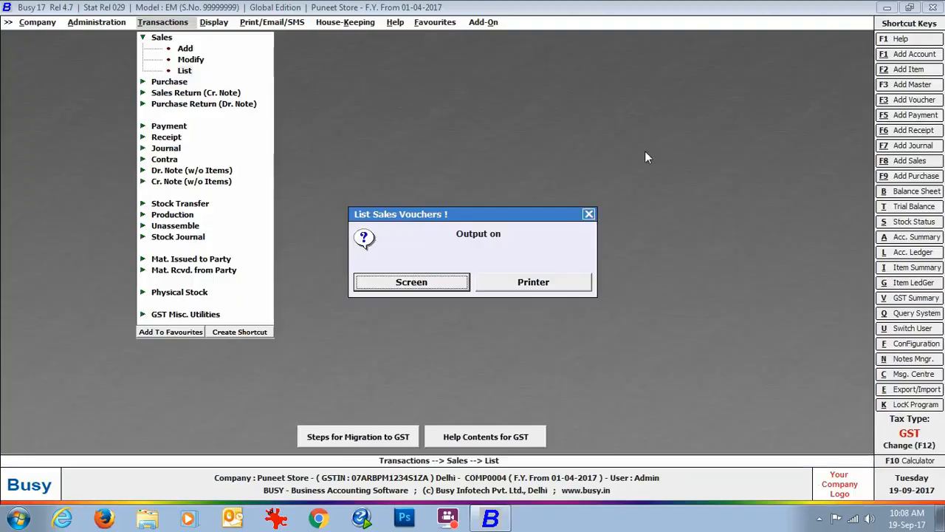
pyautogui.click(589, 211)
# Open the Excel voucher import for the Sales voucher type with the Sales with tax rates format
pyautogui.click(79, 20)
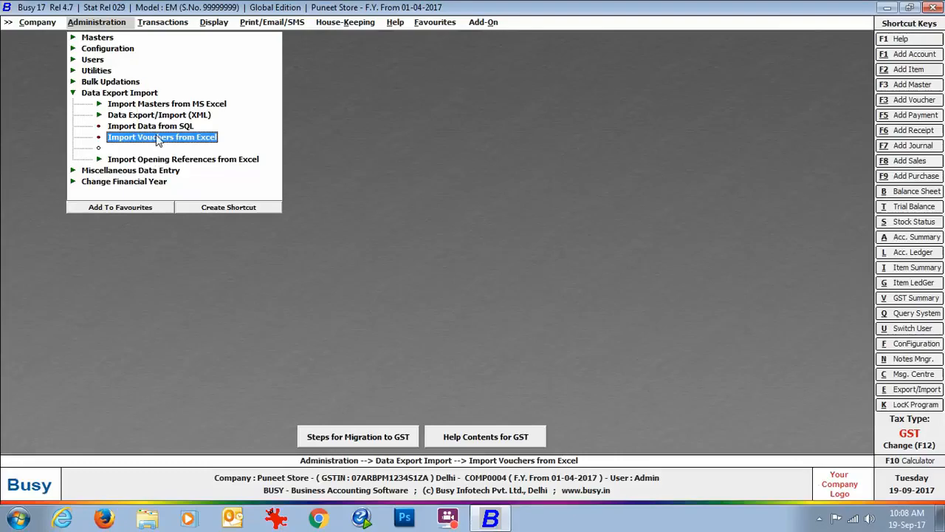
pyautogui.click(158, 139)
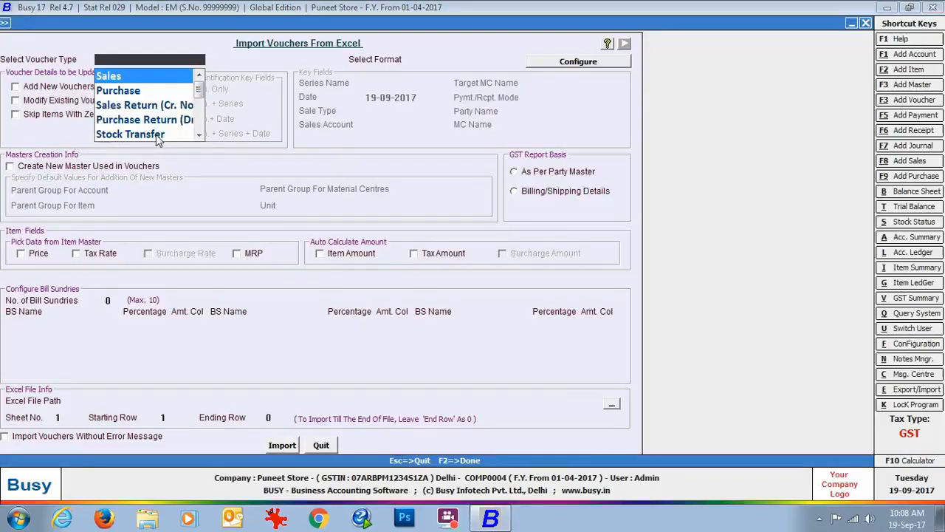
pyautogui.press('Return')
pyautogui.press('Down')
pyautogui.press('Down')
pyautogui.press('Return')
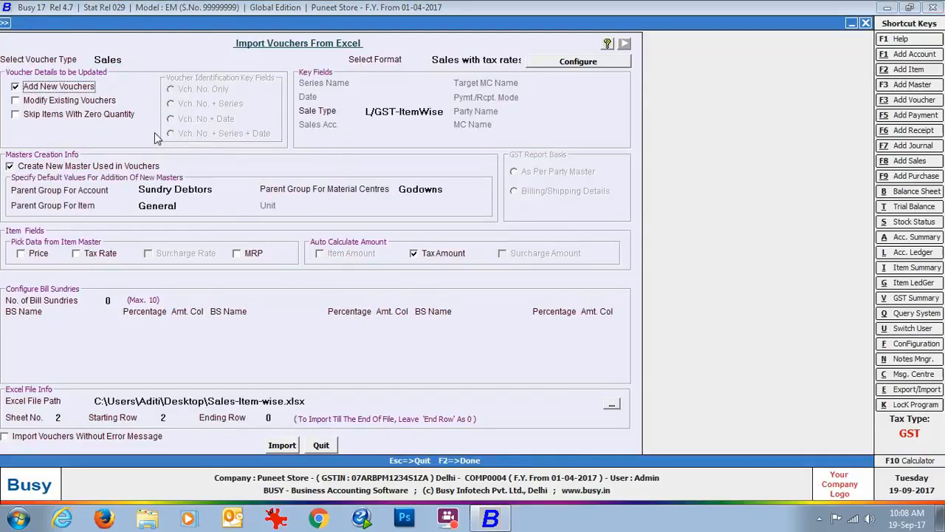
# Change the import's sale type to L/GST-TaxIncl
pyautogui.click(444, 113)
pyautogui.press('BackSpace')
pyautogui.press('BackSpace')
pyautogui.press('BackSpace')
pyautogui.press('BackSpace')
pyautogui.press('BackSpace')
pyautogui.press('BackSpace')
pyautogui.press('BackSpace')
pyautogui.press('BackSpace')
pyautogui.write('tax')
pyautogui.press('Return')
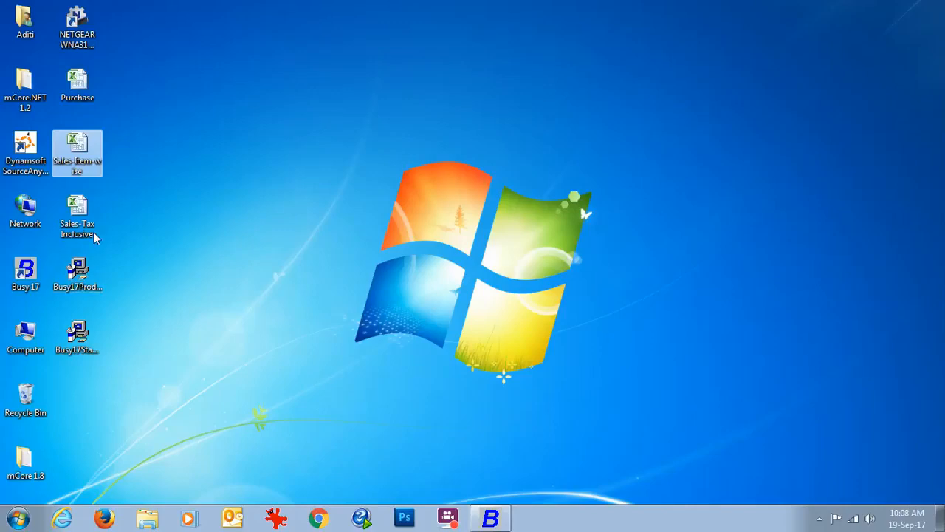
# Review Sheet1 of the Sales-Tax Inclusive workbook in Excel and, back in Busy, set Sales-Tax Inclusive.xlsx with sheet 1 as the import source
pyautogui.doubleClick(79, 211)
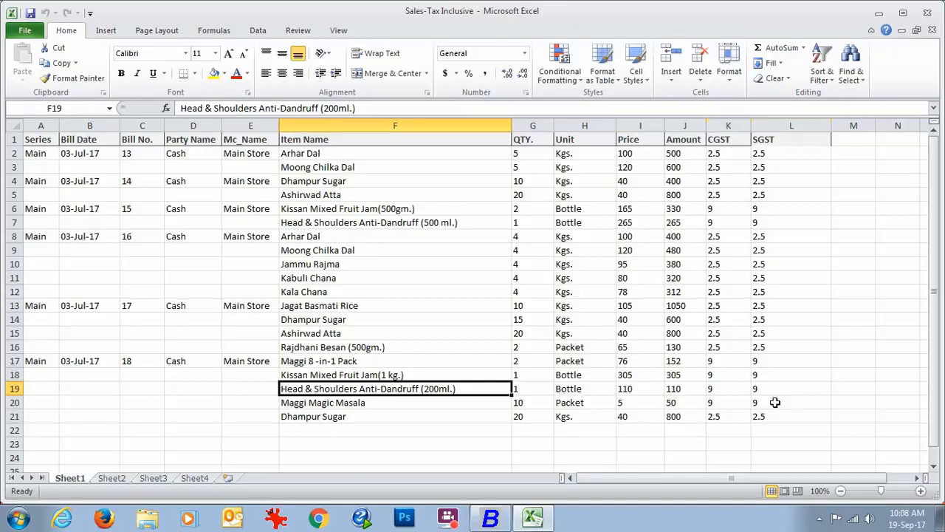
pyautogui.click(489, 518)
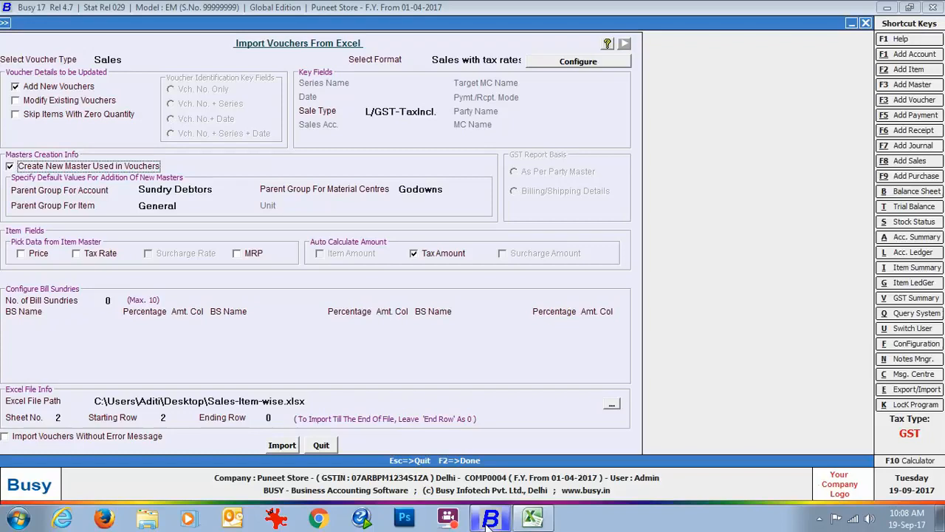
pyautogui.click(612, 404)
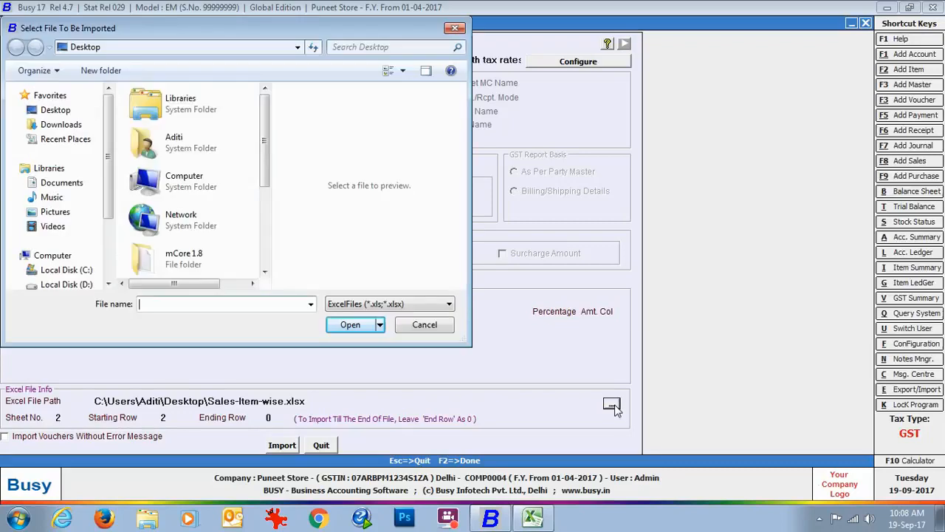
pyautogui.scroll(-3, 196, 192)
pyautogui.click(198, 251)
pyautogui.click(351, 325)
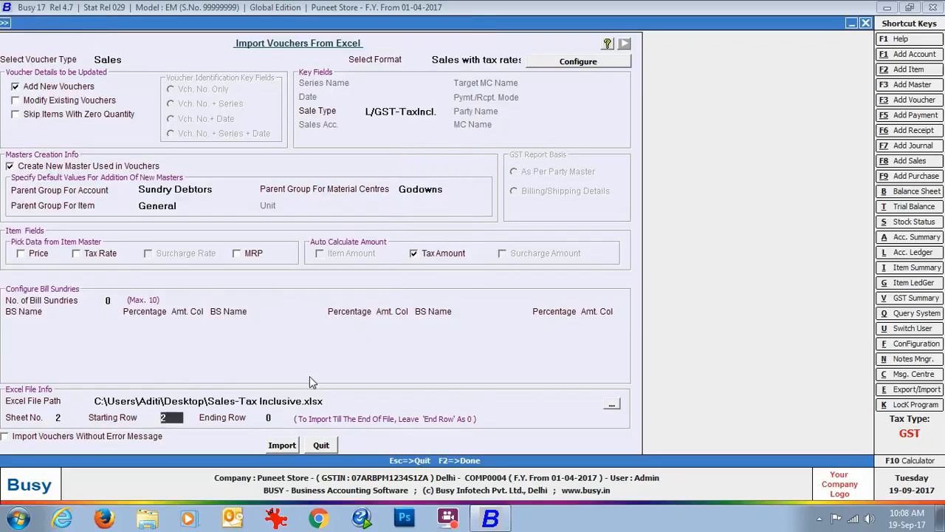
pyautogui.click(66, 418)
pyautogui.write('1')
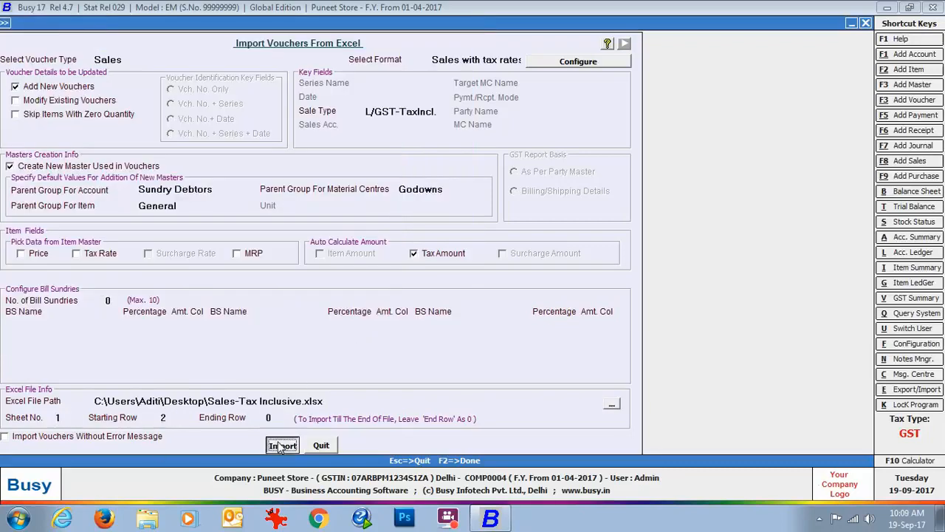
# Run the import of the tax-inclusive sales vouchers from sheet 1 and close the import form
pyautogui.click(280, 445)
pyautogui.click(497, 292)
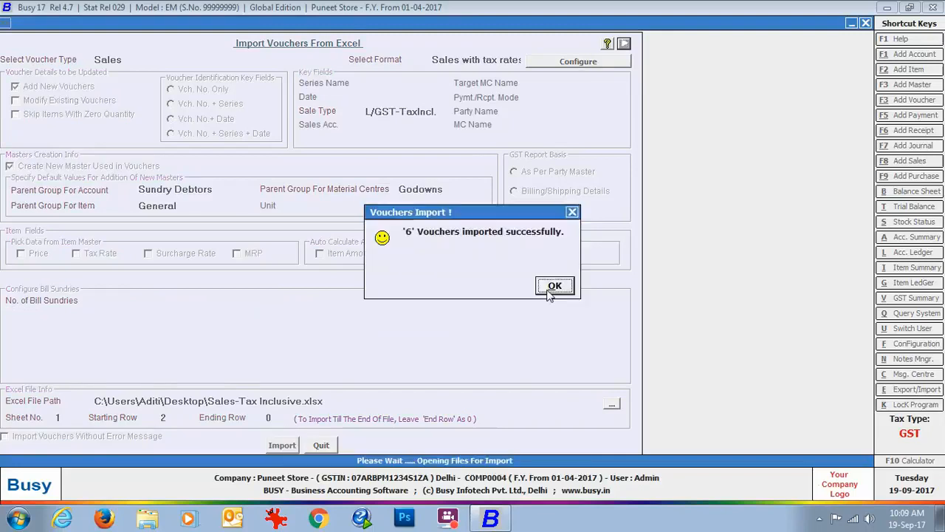
pyautogui.click(553, 286)
pyautogui.click(322, 444)
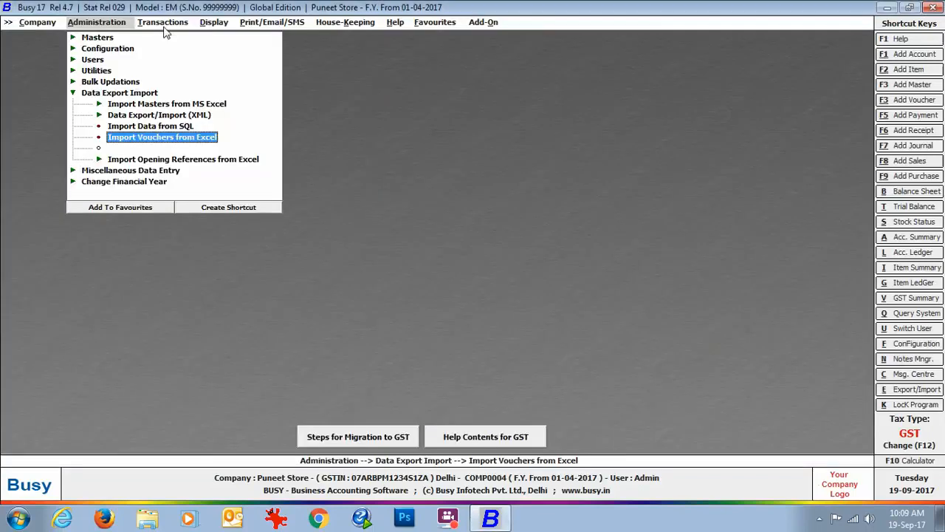
# List the sales vouchers of all series on screen with starting and ending date 03-07-2017
pyautogui.click(162, 22)
pyautogui.click(184, 70)
pyautogui.click(399, 286)
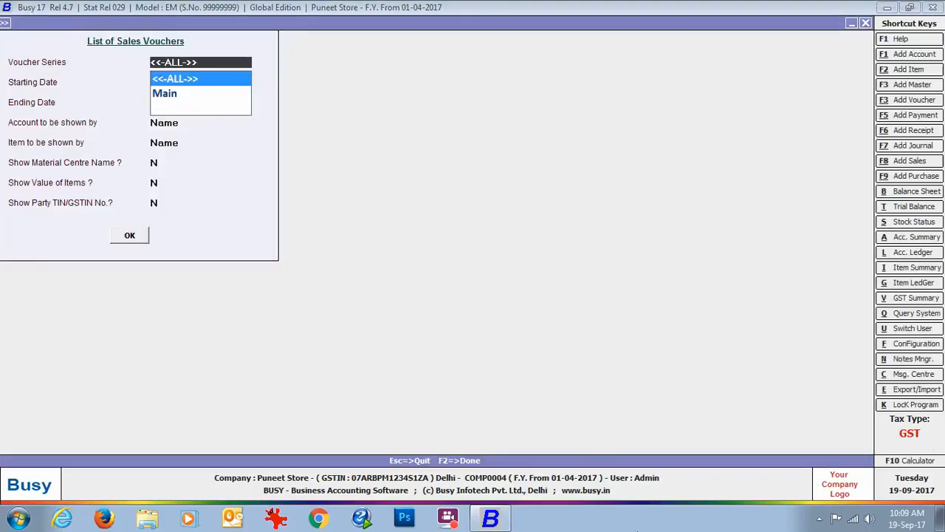
pyautogui.press('Return')
pyautogui.write('03-07')
pyautogui.press('Return')
pyautogui.write('03-07')
pyautogui.press('Return')
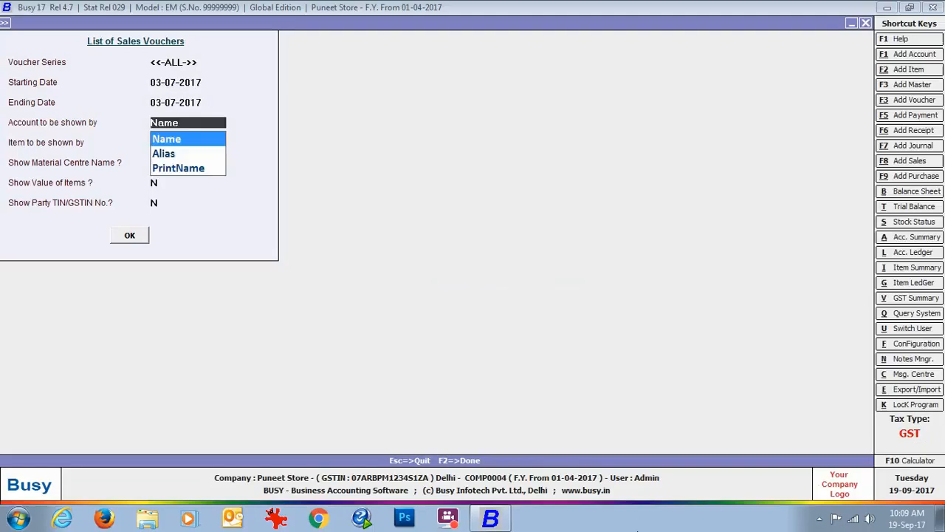
pyautogui.press('Return')
pyautogui.press('Return')
pyautogui.press('Return')
pyautogui.press('Return')
pyautogui.press('Return')
pyautogui.press('Return')
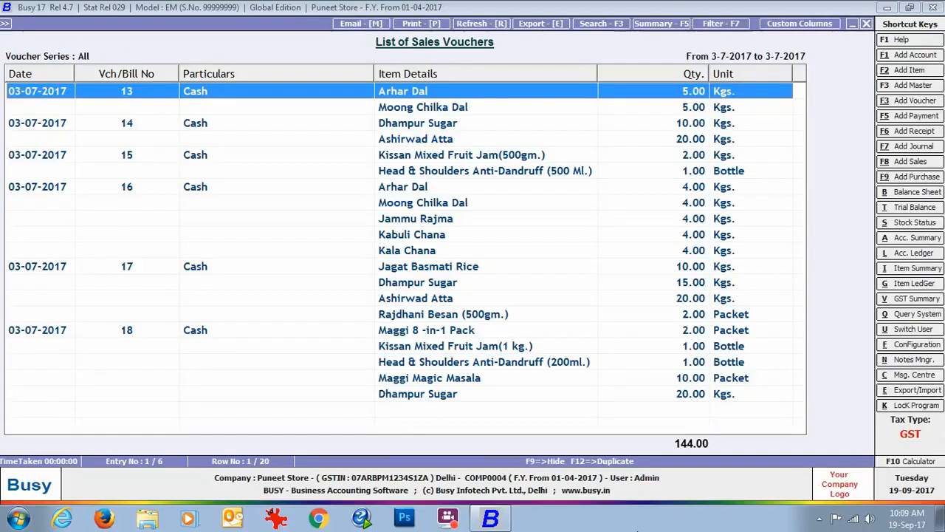
# Open sales voucher 13, check the item-wise tax information of Arhar Dal, and close the voucher and the list
pyautogui.doubleClick(398, 88)
pyautogui.click(243, 138)
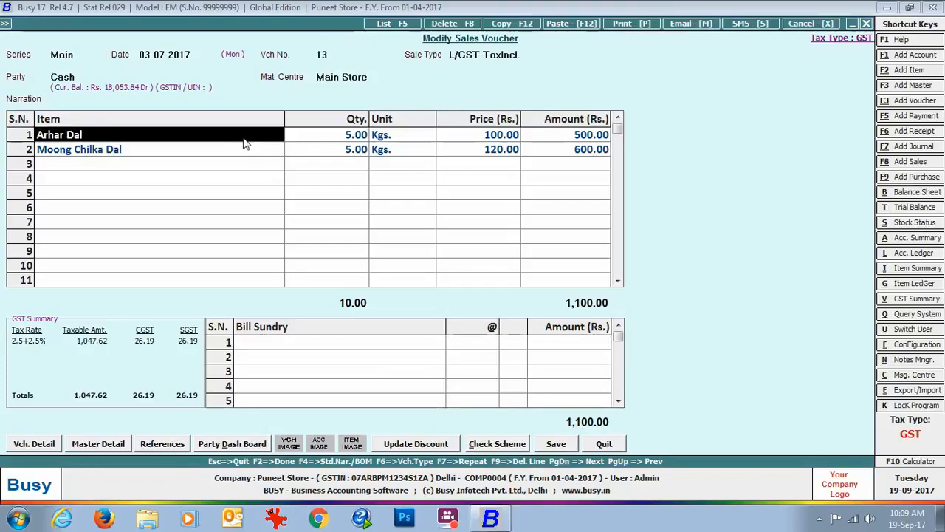
pyautogui.press('Return')
pyautogui.press('Return')
pyautogui.press('Return')
pyautogui.press('Return')
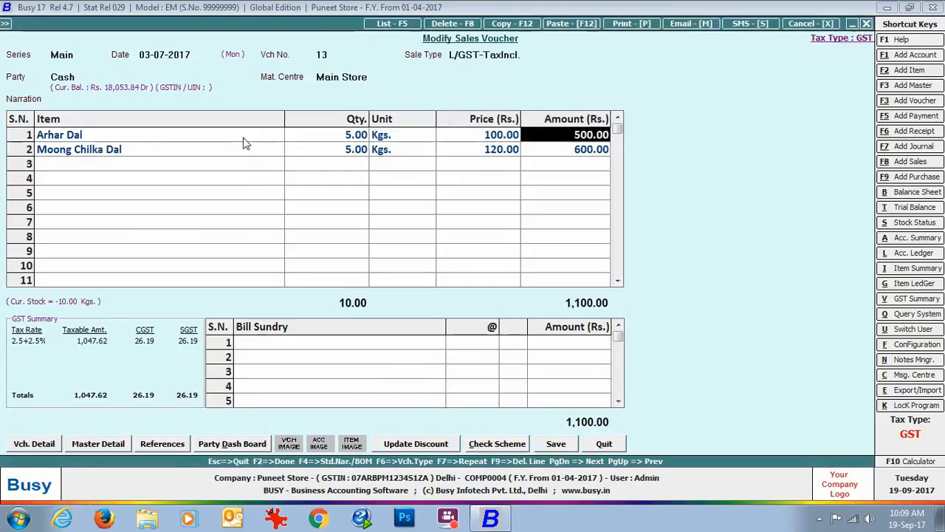
pyautogui.press('Return')
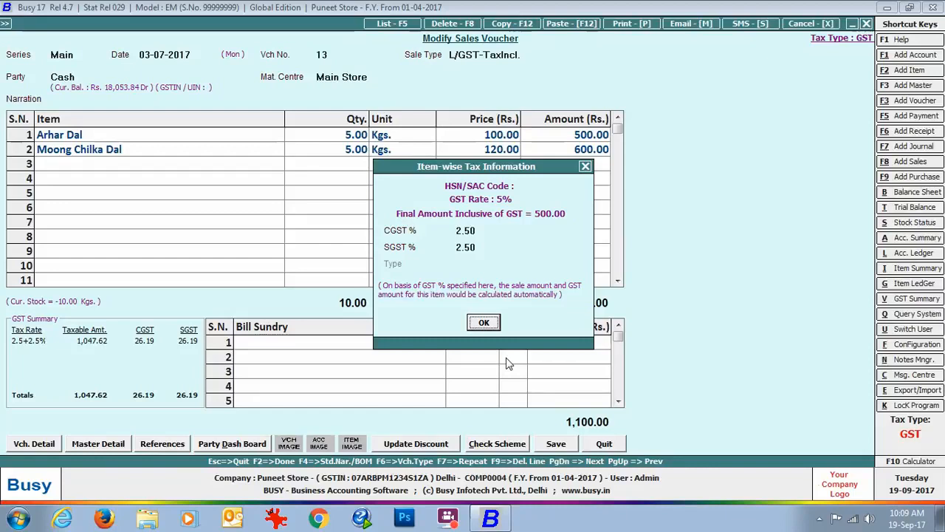
pyautogui.click(481, 322)
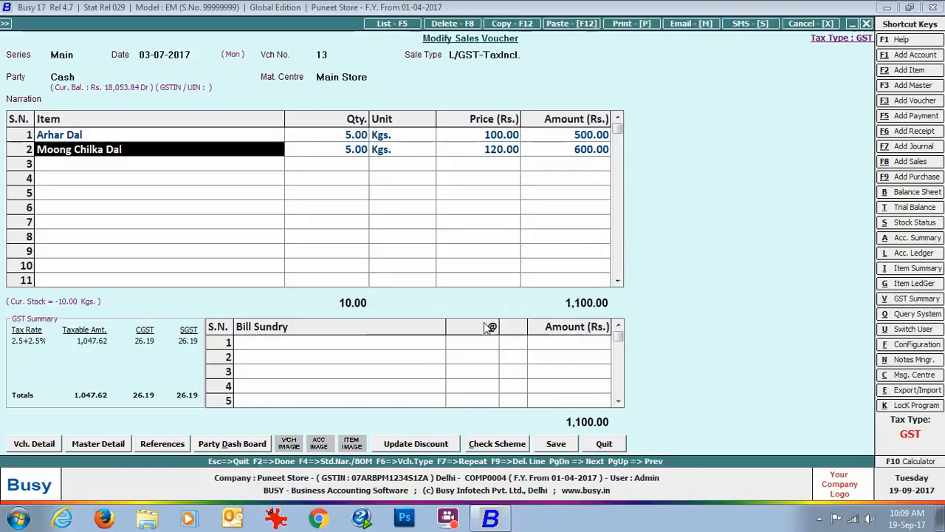
pyautogui.click(867, 25)
pyautogui.press('Escape')
pyautogui.press('Escape')
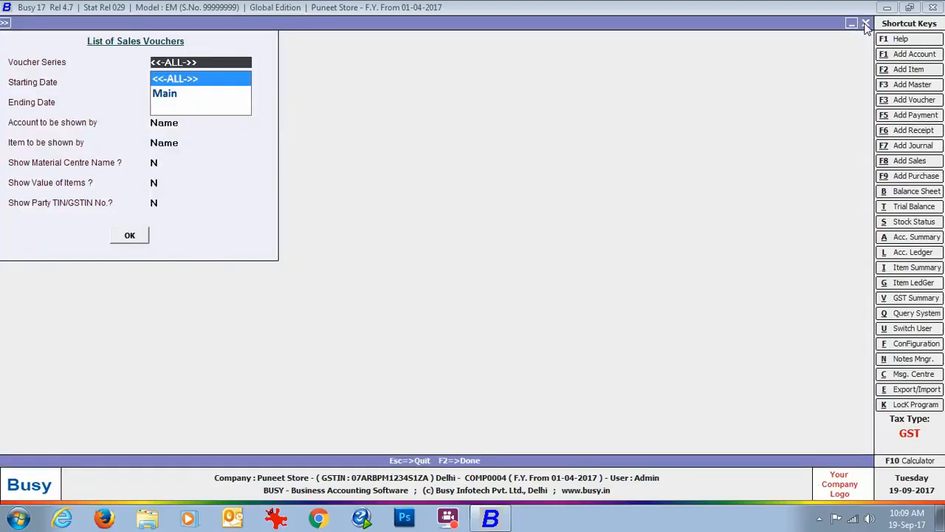
# Open the Excel voucher import for Sales with the Import Sales format and set the sale type to L/GST-TaxIncl
pyautogui.click(111, 24)
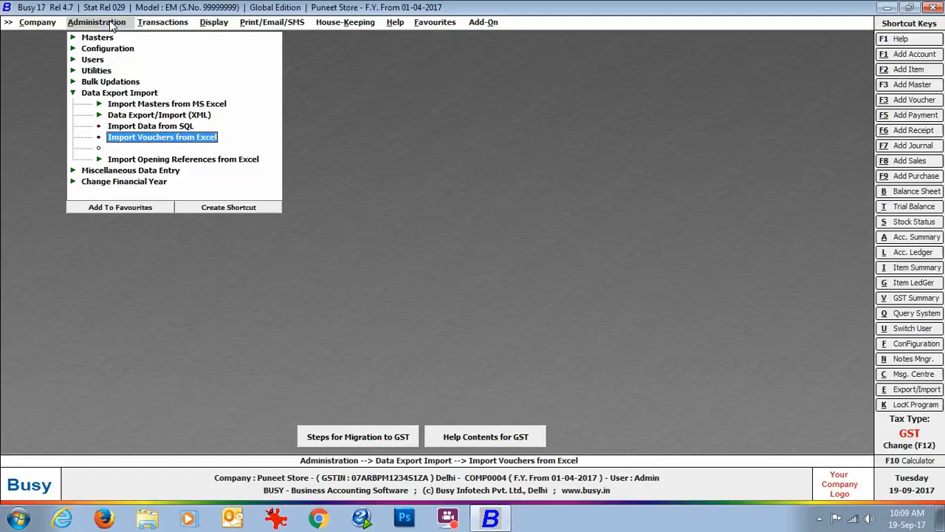
pyautogui.click(167, 140)
pyautogui.press('Return')
pyautogui.click(472, 76)
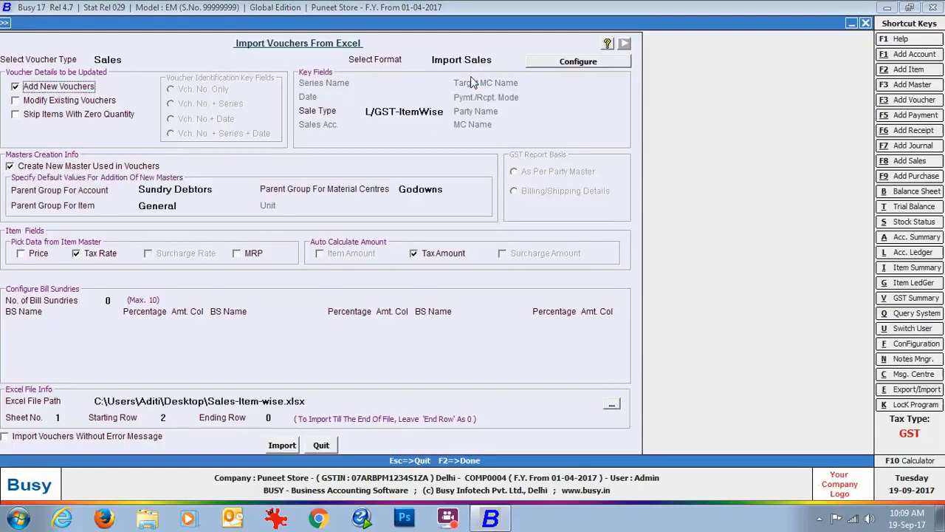
pyautogui.click(445, 109)
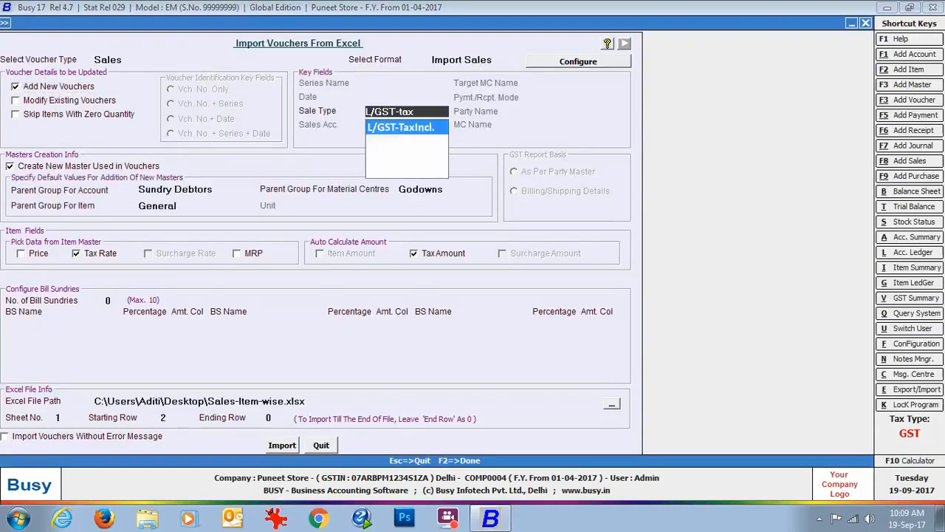
pyautogui.press('Return')
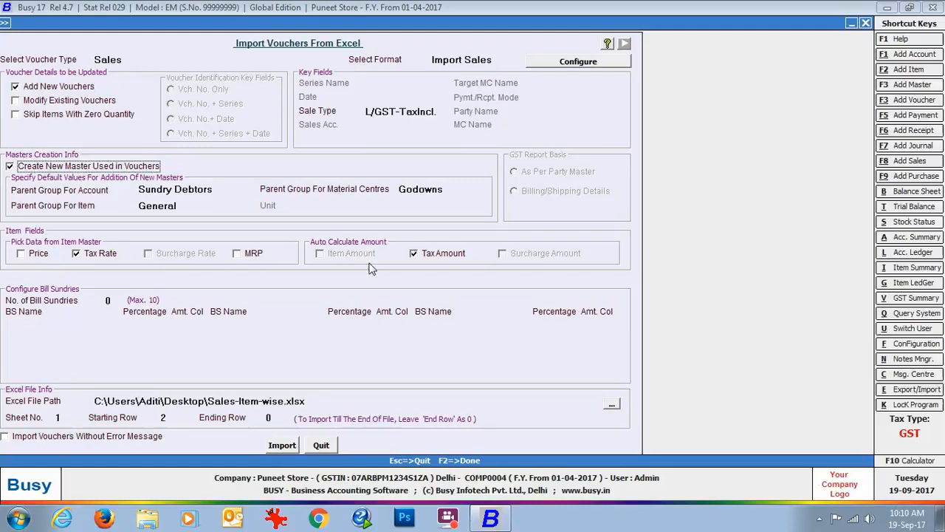
# Review Sheet2 of the Sales-Tax Inclusive workbook in Excel and, back in Busy, set Sales-Tax Inclusive.xlsx with sheet 2 as the import source
pyautogui.click(940, 517)
pyautogui.doubleClick(88, 217)
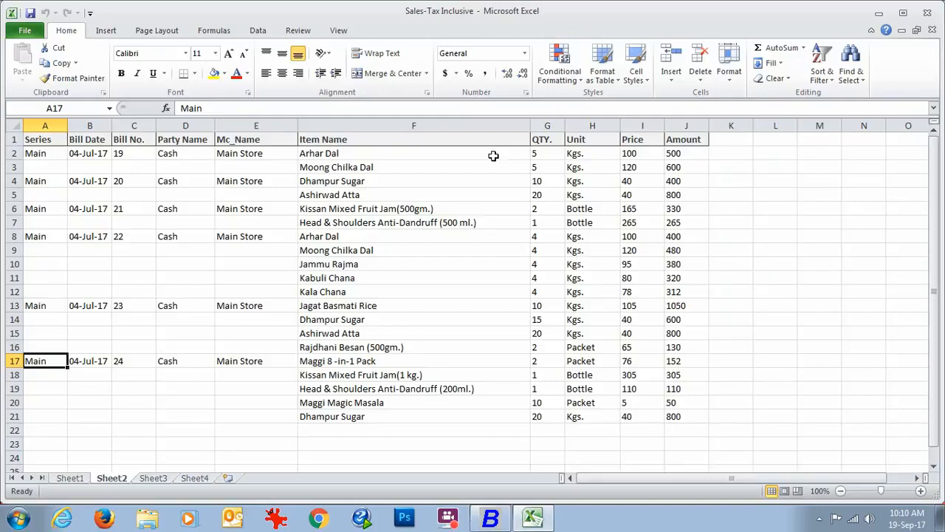
pyautogui.click(500, 522)
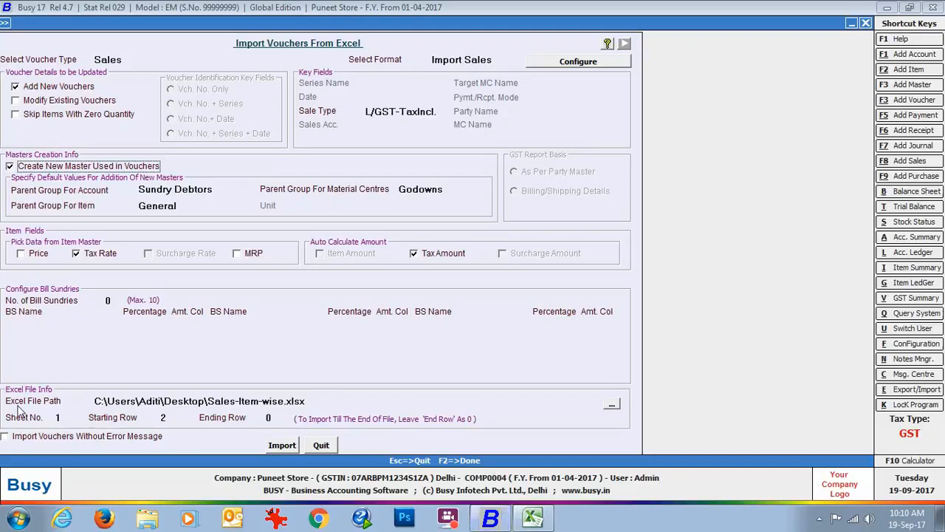
pyautogui.click(612, 404)
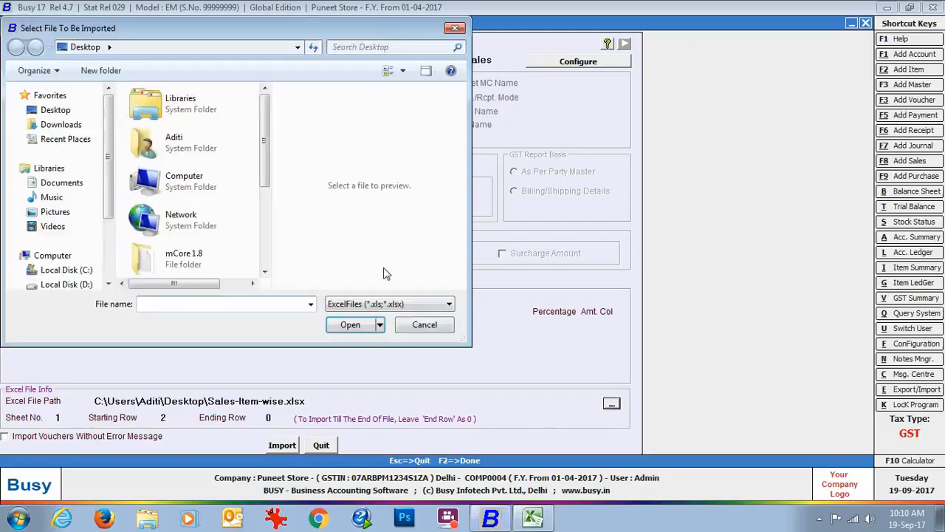
pyautogui.scroll(-5, 192, 200)
pyautogui.click(200, 255)
pyautogui.press('Return')
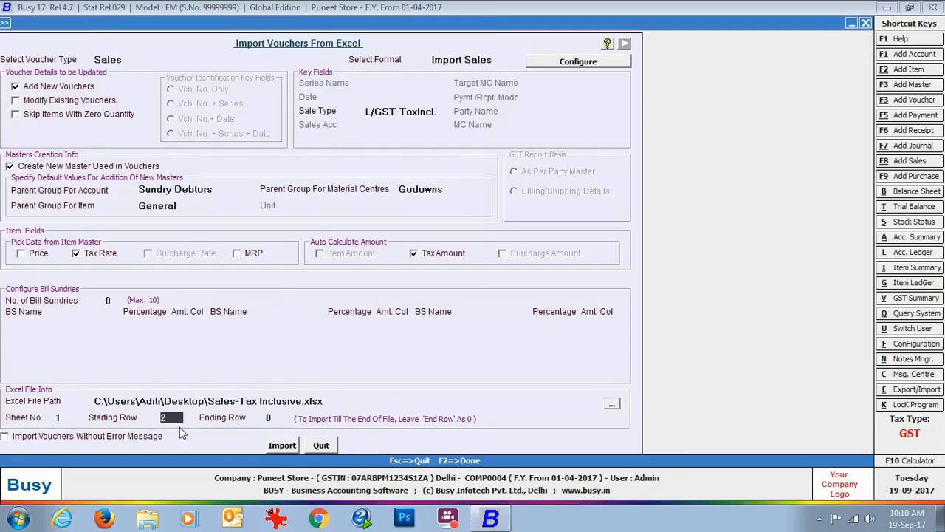
pyautogui.write('2')
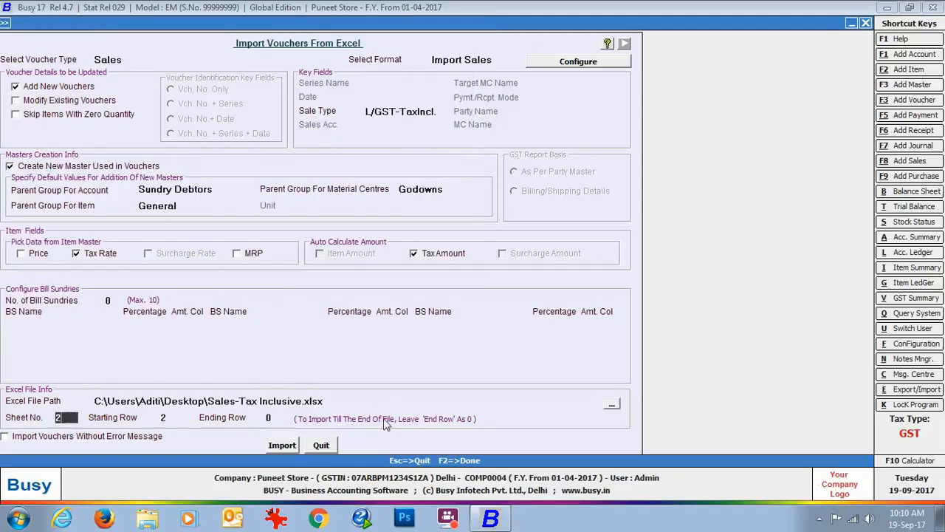
# Run the import of the sheet 2 sales vouchers with tax rates from the item masters and close the import form
pyautogui.click(281, 446)
pyautogui.click(503, 288)
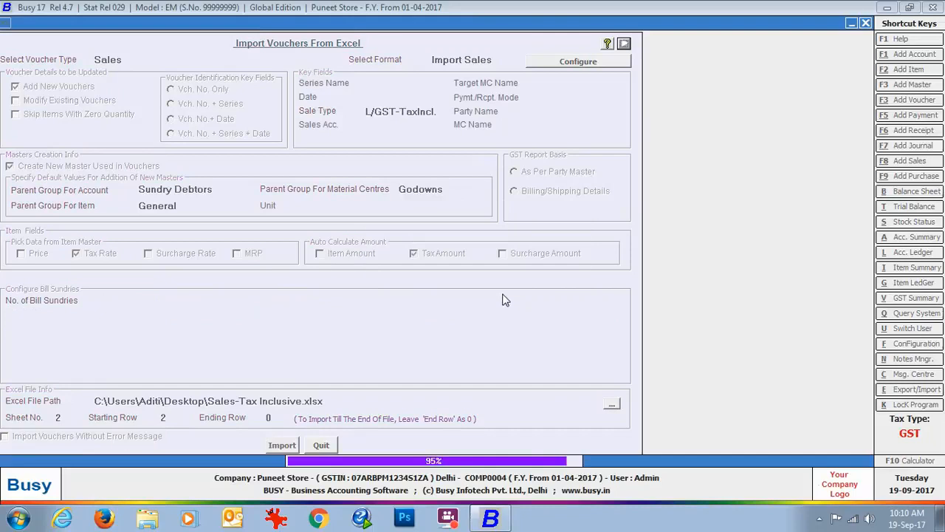
pyautogui.click(554, 287)
pyautogui.click(319, 446)
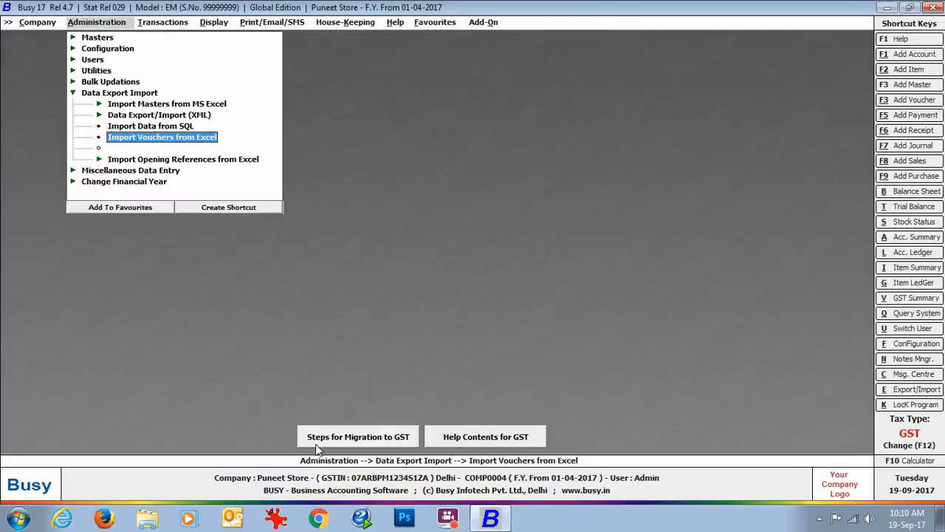
# List the sales vouchers of all series on screen with starting and ending date 04-07-2017
pyautogui.click(163, 22)
pyautogui.click(184, 70)
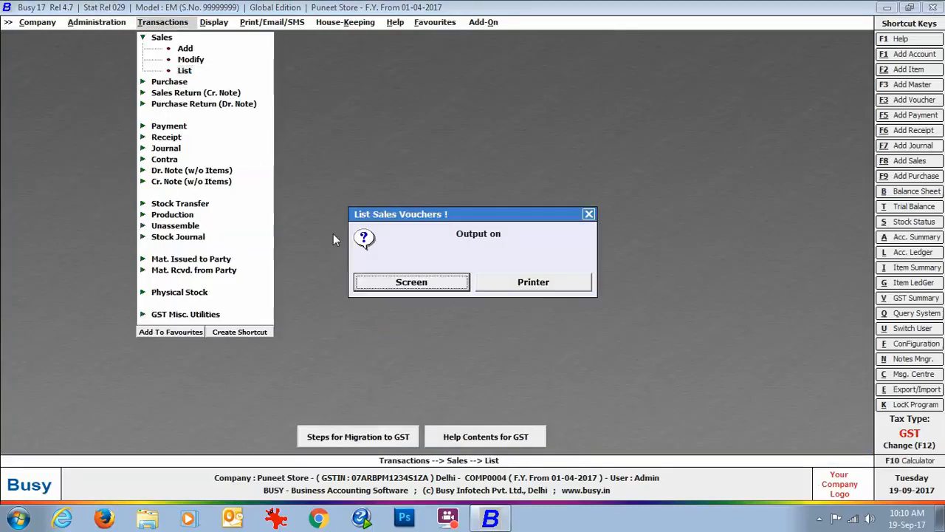
pyautogui.click(370, 284)
pyautogui.press('Return')
pyautogui.write('04-07-2017')
pyautogui.press('Return')
pyautogui.write('04-')
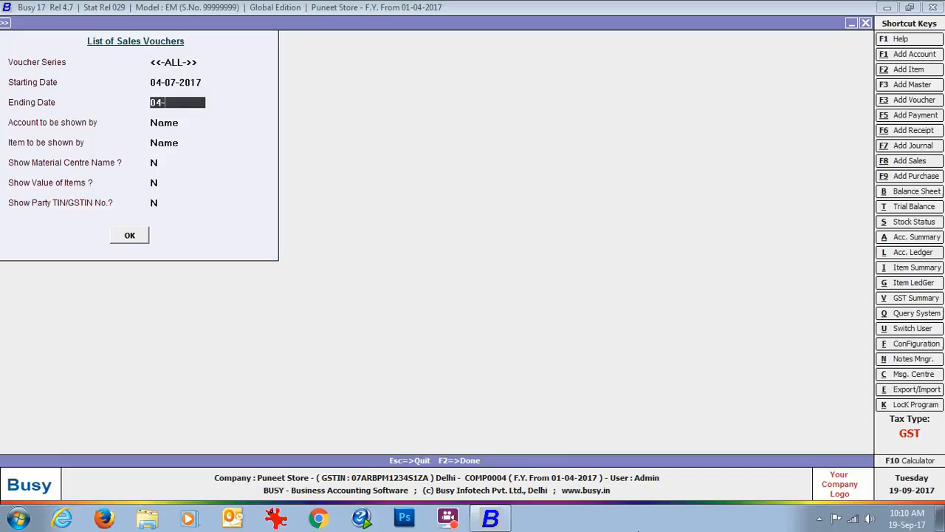
pyautogui.write('07-2017')
pyautogui.press('Return')
pyautogui.press('Return')
pyautogui.press('Return')
pyautogui.press('Return')
pyautogui.press('Return')
pyautogui.press('Return')
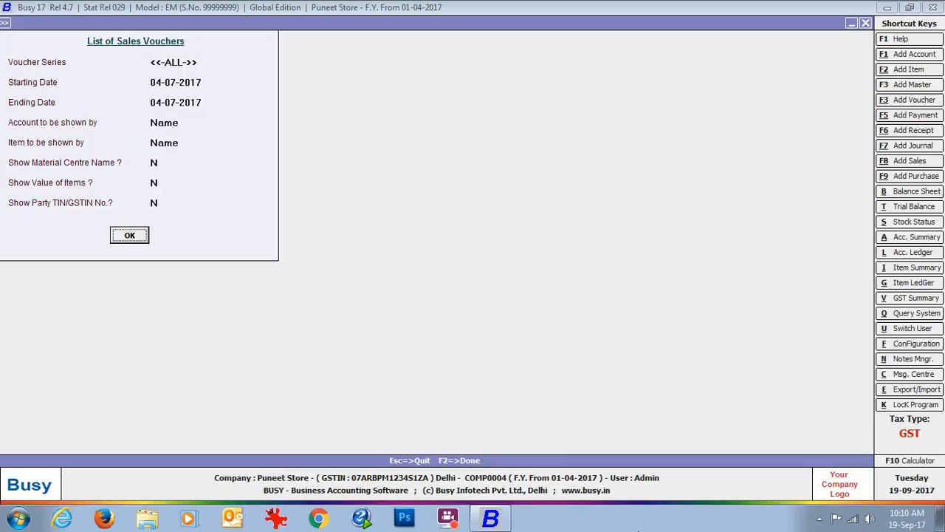
pyautogui.press('Return')
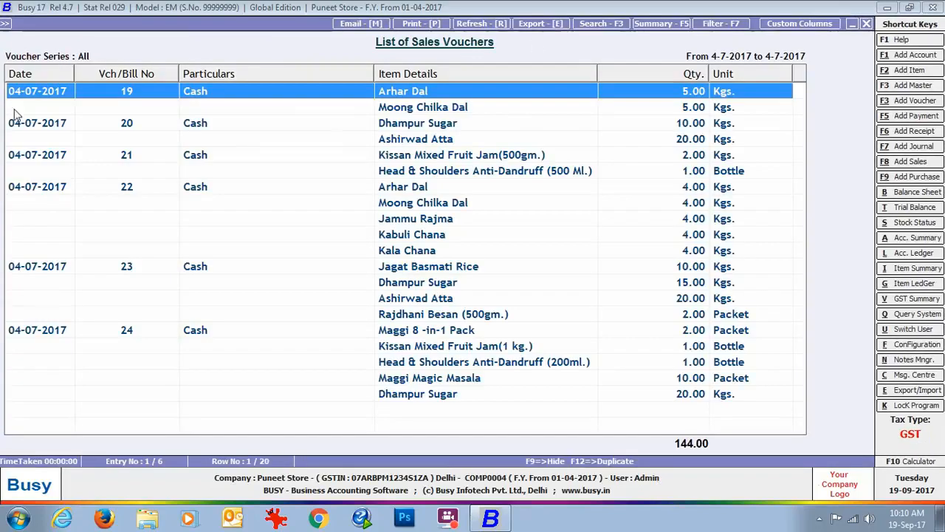
# Open sales voucher 19, examine the item-wise tax information of its Arhar Dal line, and close the voucher
pyautogui.press('Return')
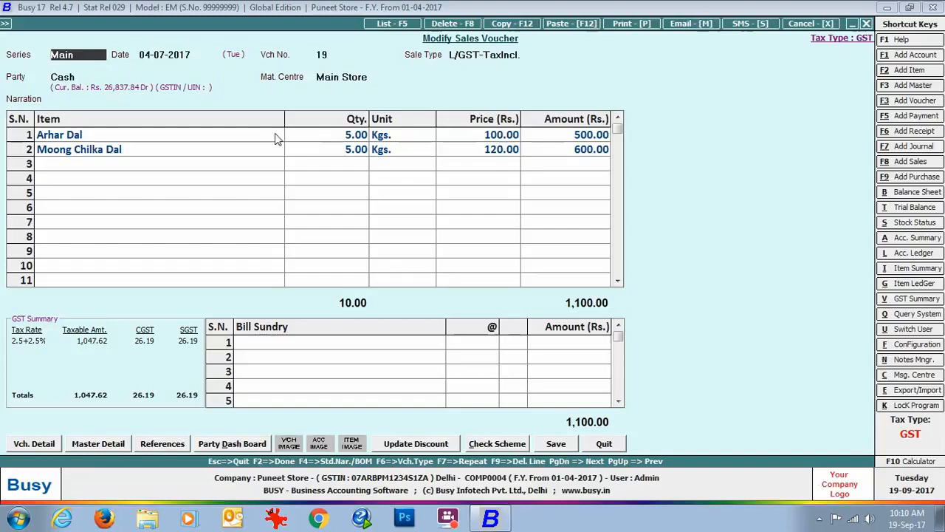
pyautogui.press('Return')
pyautogui.press('Return')
pyautogui.press('Return')
pyautogui.press('Return')
pyautogui.press('Return')
pyautogui.press('Return')
pyautogui.press('Return')
pyautogui.press('Return')
pyautogui.press('Return')
pyautogui.press('Return')
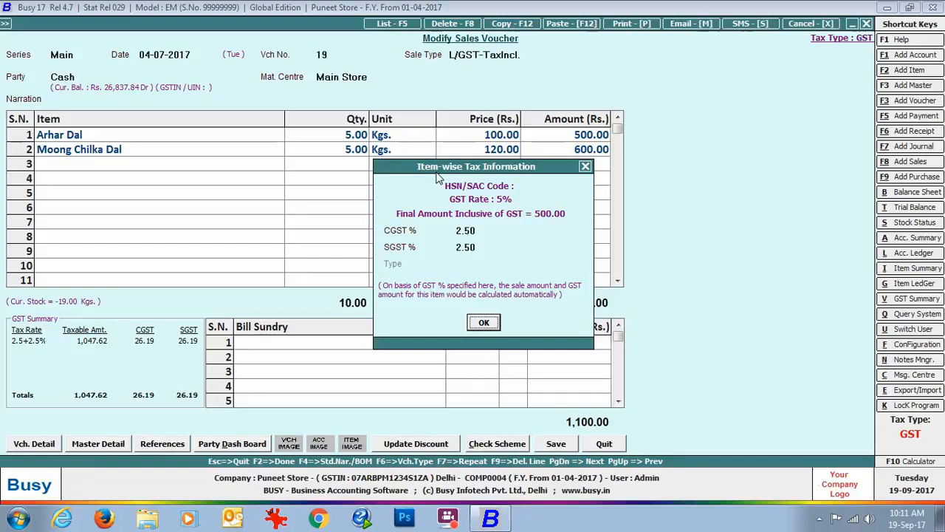
pyautogui.click(585, 166)
pyautogui.click(867, 25)
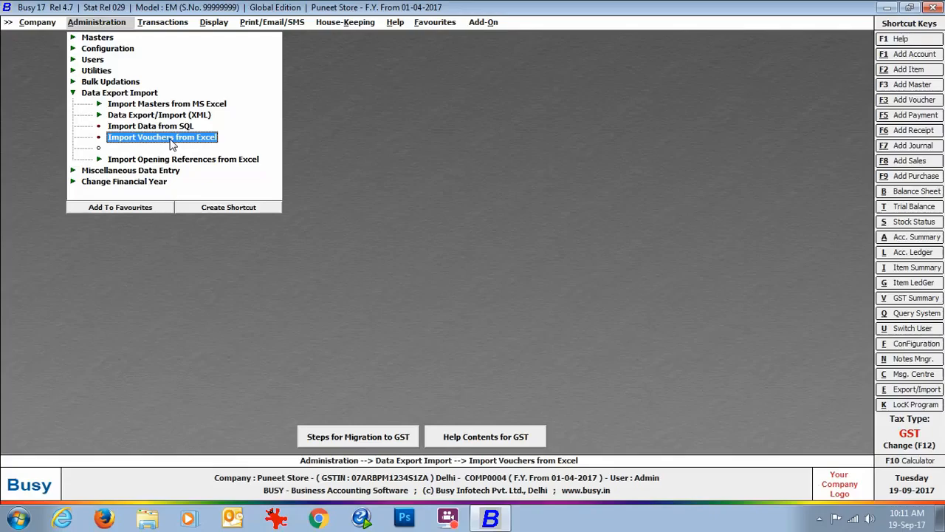
# Open the Excel voucher import for Sales with the Sales format
pyautogui.click(170, 139)
pyautogui.press('Return')
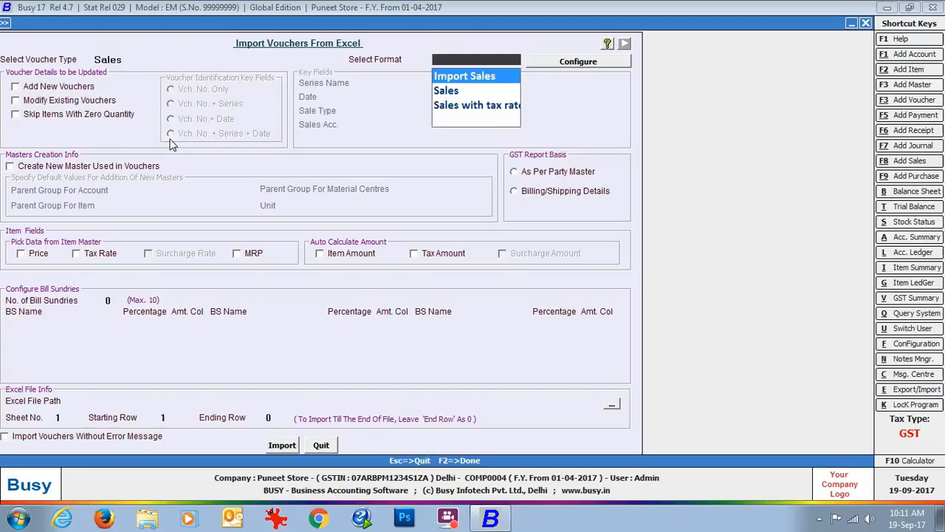
pyautogui.click(435, 94)
pyautogui.press('Return')
# Review the configuration of the Sales import format against Sheet3 of the Sales-Tax Inclusive workbook in Excel, and return to Busy's import form
pyautogui.click(574, 64)
pyautogui.click(23, 82)
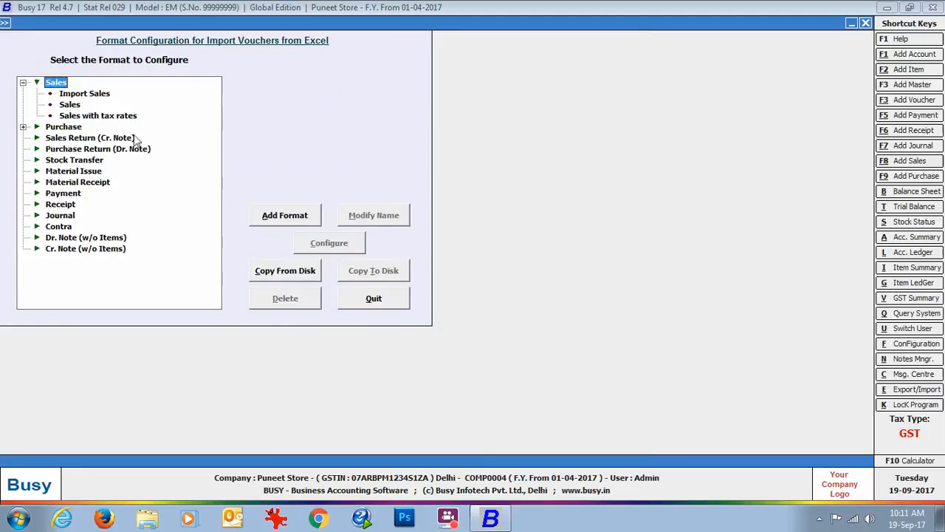
pyautogui.click(71, 104)
pyautogui.click(315, 241)
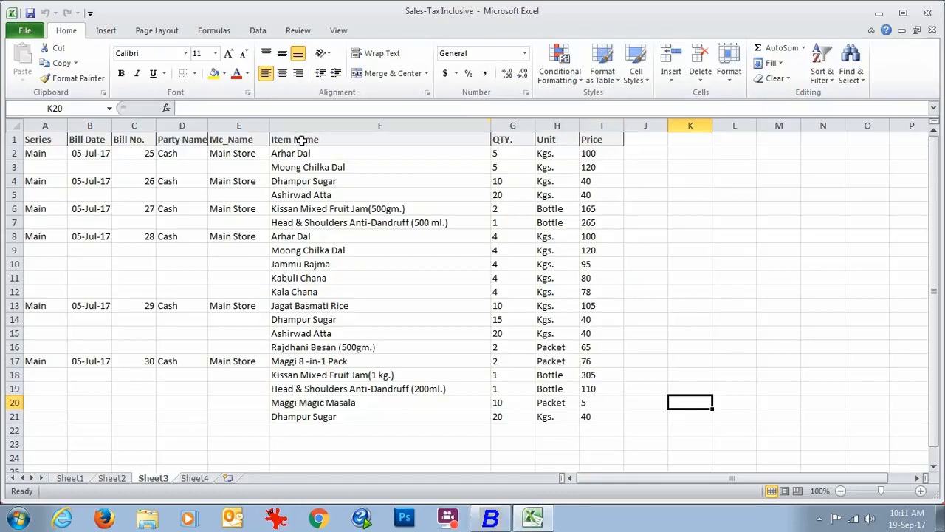
pyautogui.click(490, 518)
pyautogui.click(246, 274)
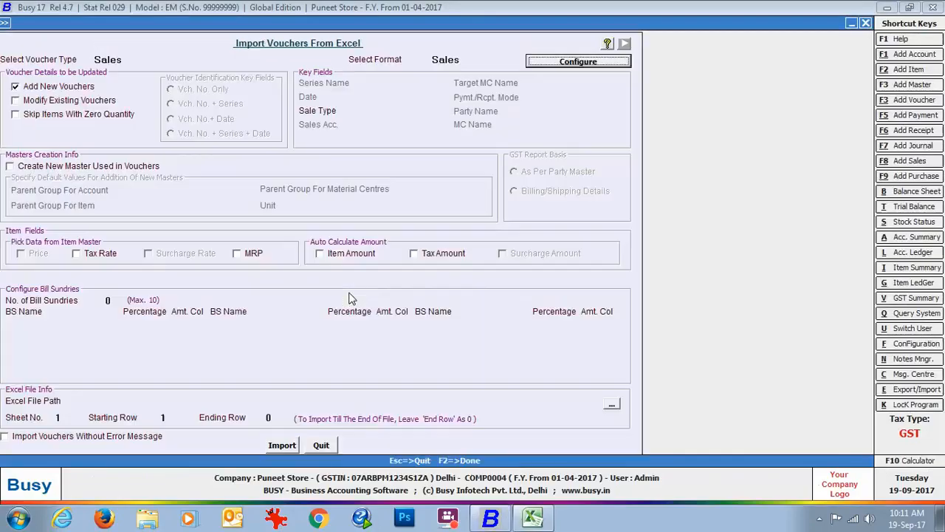
# Set the sale type for the imported vouchers to L/GST-ItemWise
pyautogui.click(400, 111)
pyautogui.write('l/gst-ite')
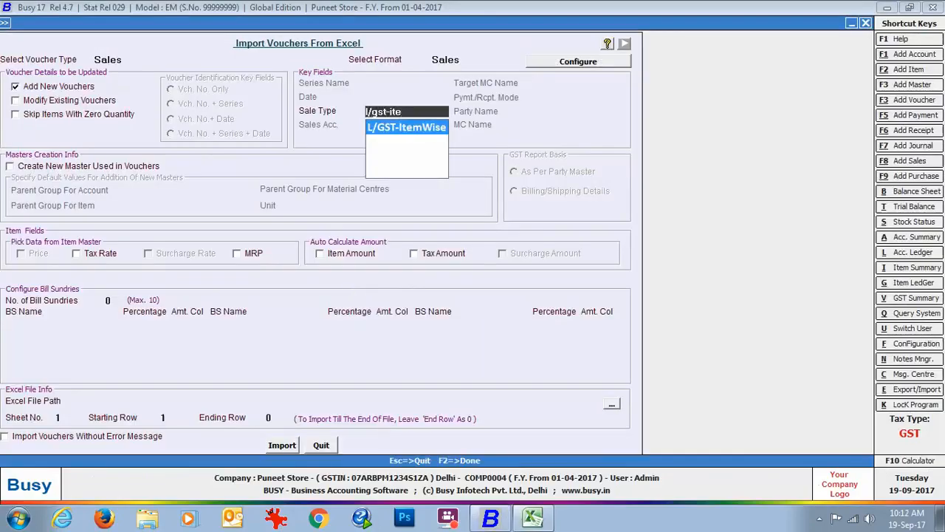
pyautogui.press('Return')
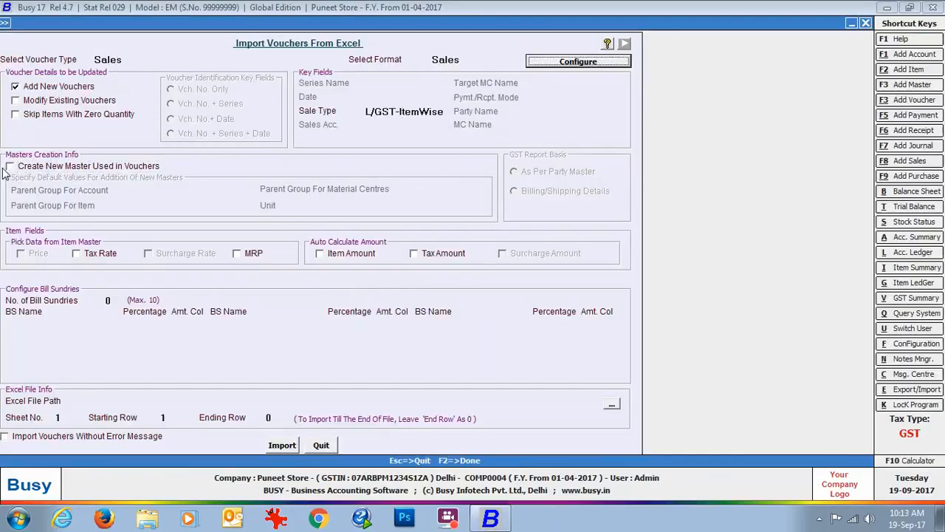
# Enable creation of new masters with Sundry Debtors for accounts, General for items and Godowns for material centres as parent groups
pyautogui.click(9, 166)
pyautogui.press('Return')
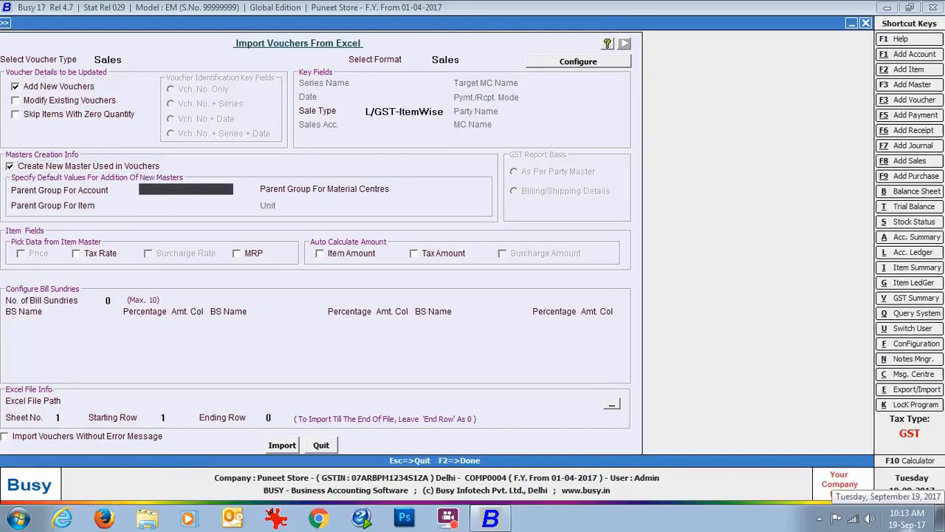
pyautogui.press('Down')
pyautogui.press('Down')
pyautogui.press('Return')
pyautogui.write('ge')
pyautogui.press('Return')
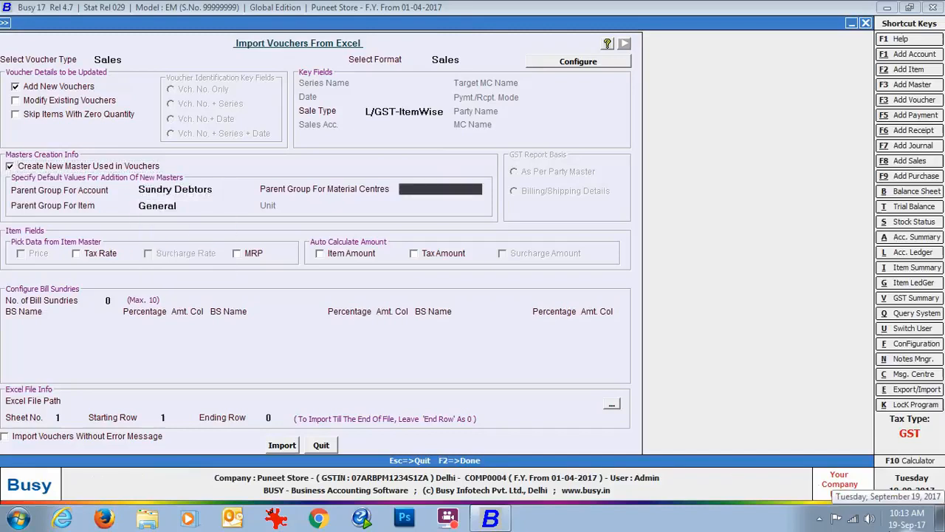
pyautogui.write('go')
pyautogui.press('Return')
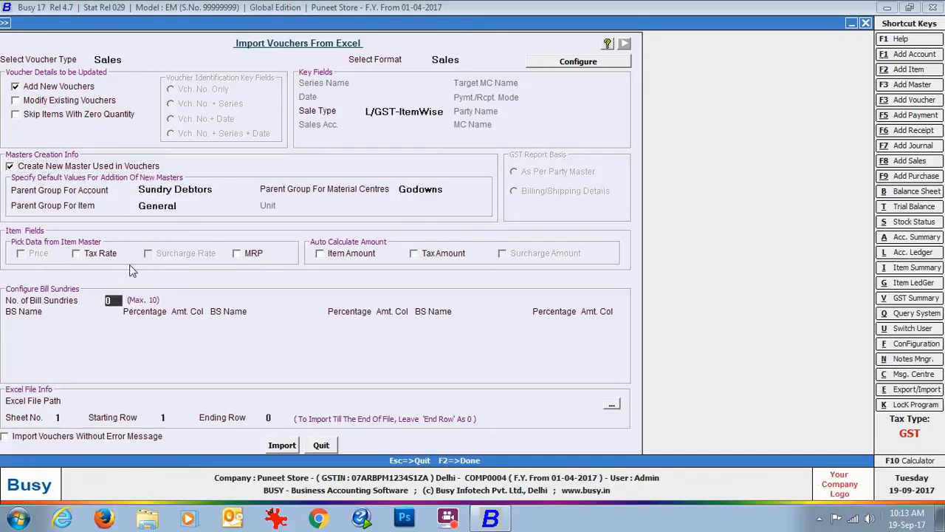
# Take the tax rate from the item master and enable automatic calculation of item amount and tax amount
pyautogui.click(77, 254)
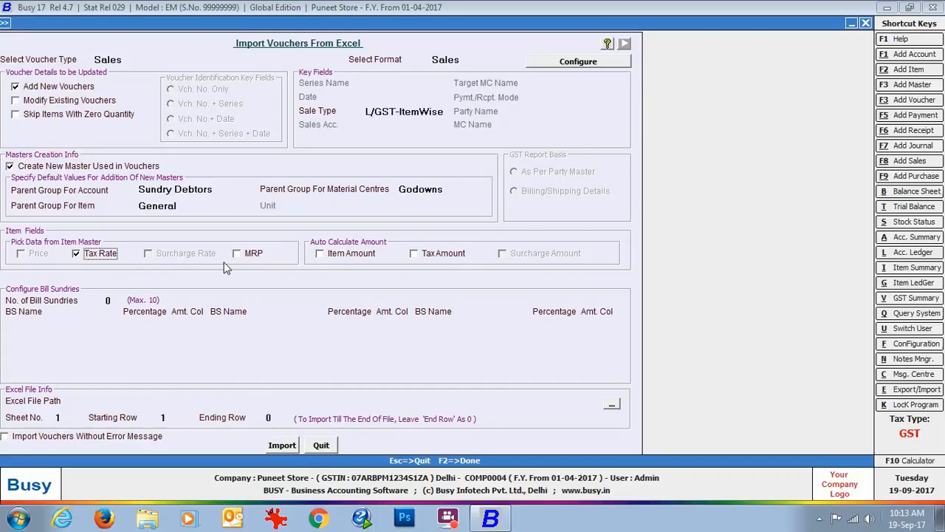
pyautogui.click(321, 257)
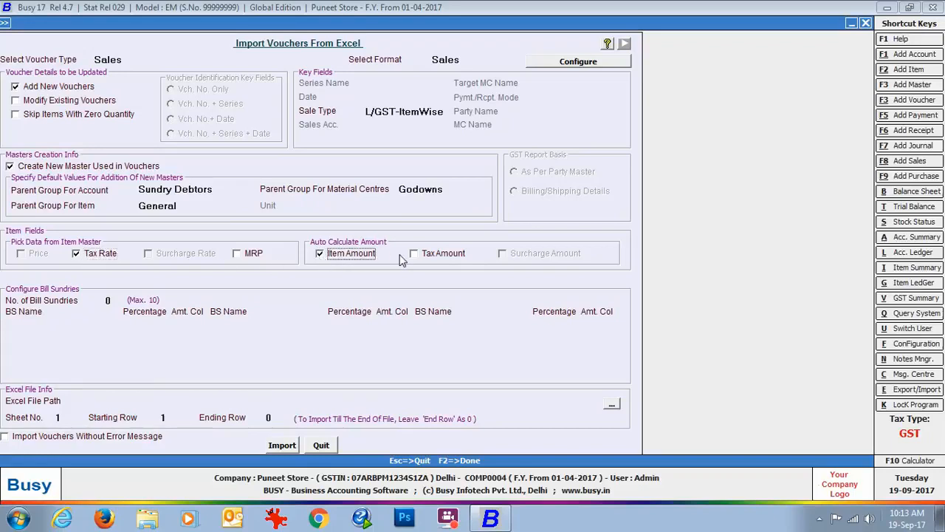
pyautogui.click(418, 255)
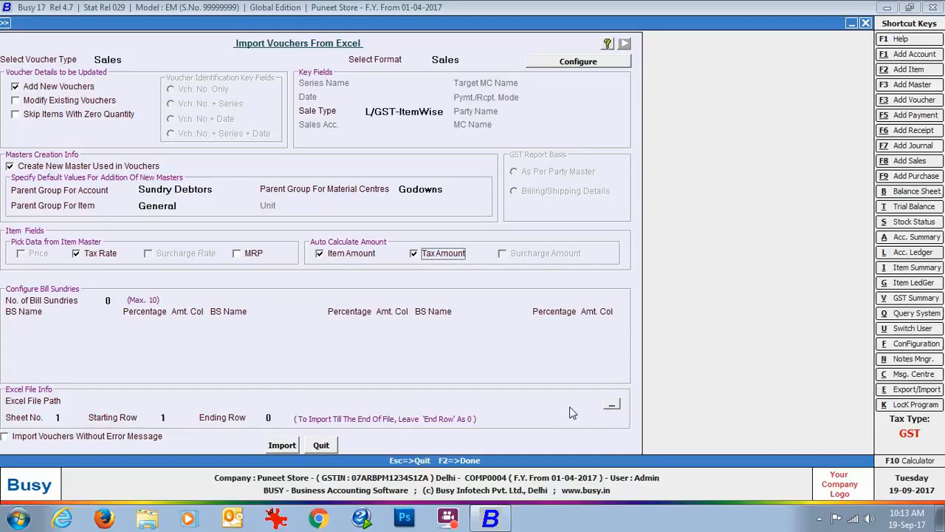
# Set Sales-Tax Inclusive.xlsx as the import source with sheet number 3 and starting row 2
pyautogui.click(612, 404)
pyautogui.click(350, 325)
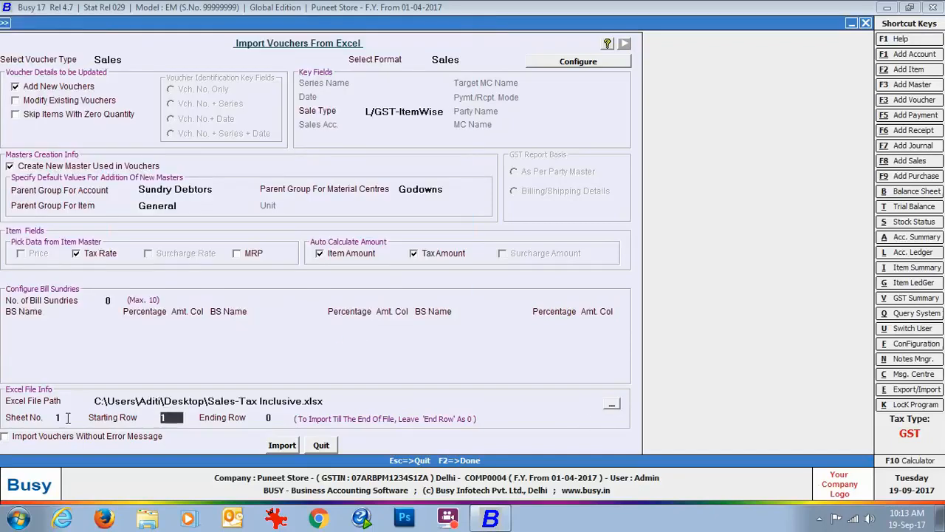
pyautogui.write('3')
pyautogui.press('Return')
pyautogui.write('2')
pyautogui.press('Return')
pyautogui.press('Return')
# Run the import of the sheet 3 sales vouchers and close the import form
pyautogui.click(494, 290)
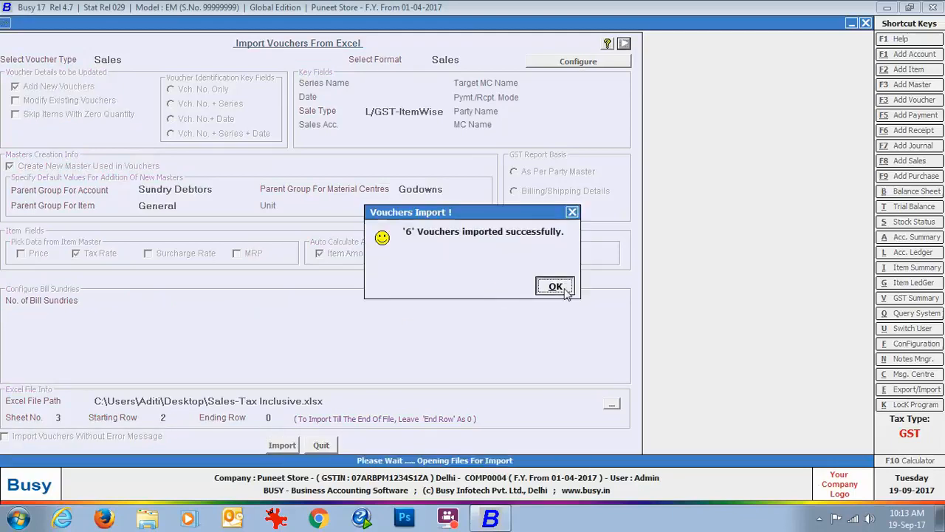
pyautogui.click(552, 285)
pyautogui.click(320, 445)
# List the sales vouchers of all series on screen with starting and ending date 05-07-2017
pyautogui.click(163, 22)
pyautogui.click(185, 70)
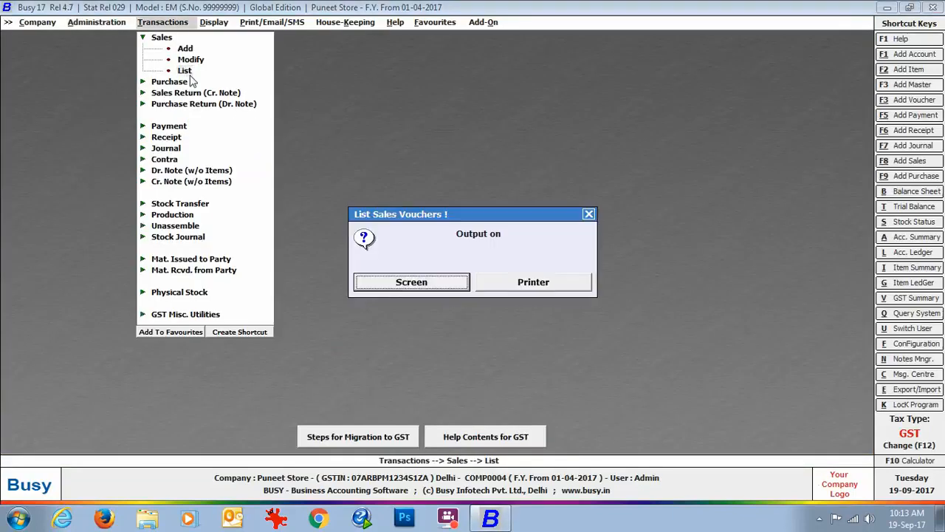
pyautogui.click(403, 284)
pyautogui.write('05-07')
pyautogui.press('Return')
pyautogui.write('05-07')
pyautogui.press('Return')
pyautogui.press('Return')
pyautogui.press('Return')
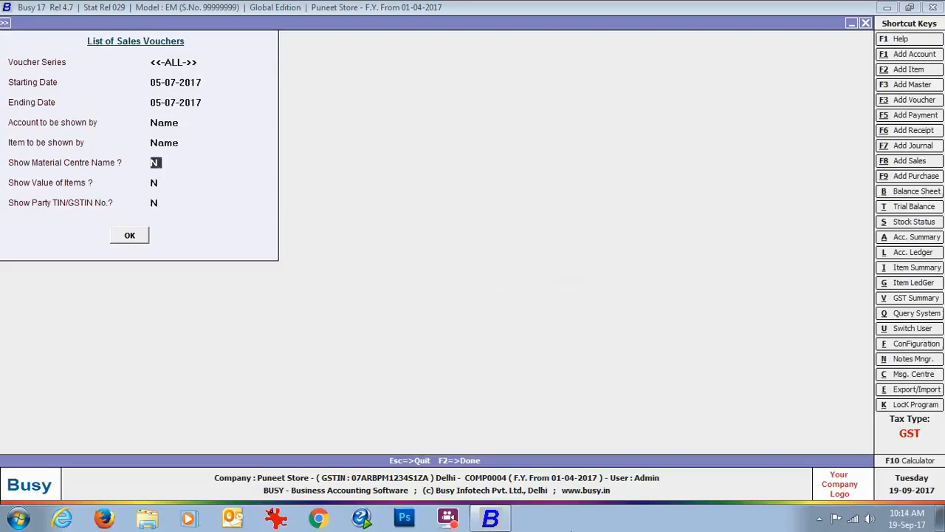
pyautogui.press('Return')
pyautogui.press('Return')
pyautogui.press('Return')
pyautogui.press('Return')
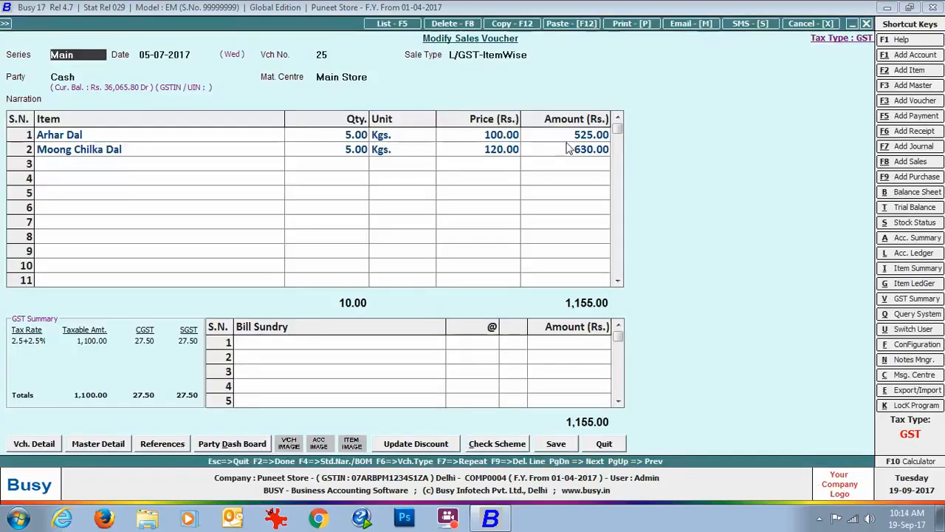
# Open sales voucher 25, examine the item-wise GST of its Arhar Dal line, and close the voucher and the sales list
pyautogui.click(255, 140)
pyautogui.press('Return')
pyautogui.press('Return')
pyautogui.press('Return')
pyautogui.press('Return')
pyautogui.press('Return')
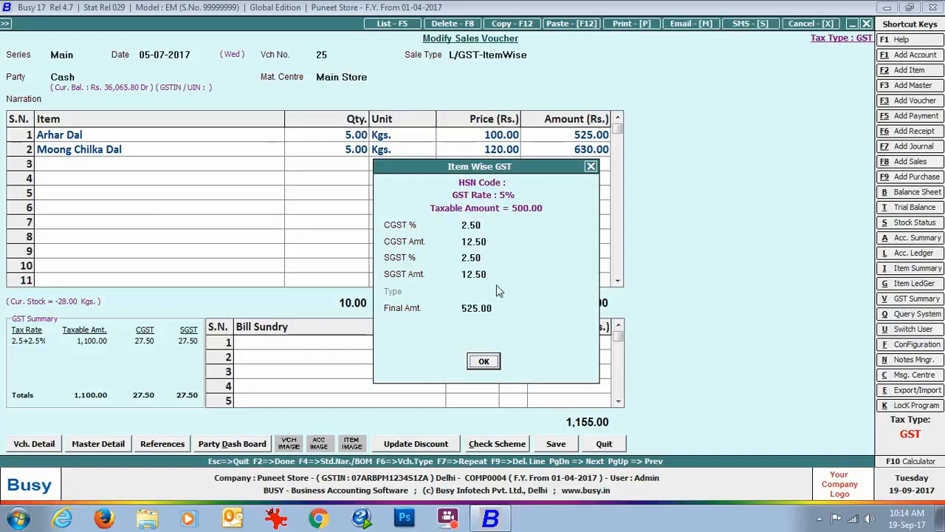
pyautogui.click(478, 363)
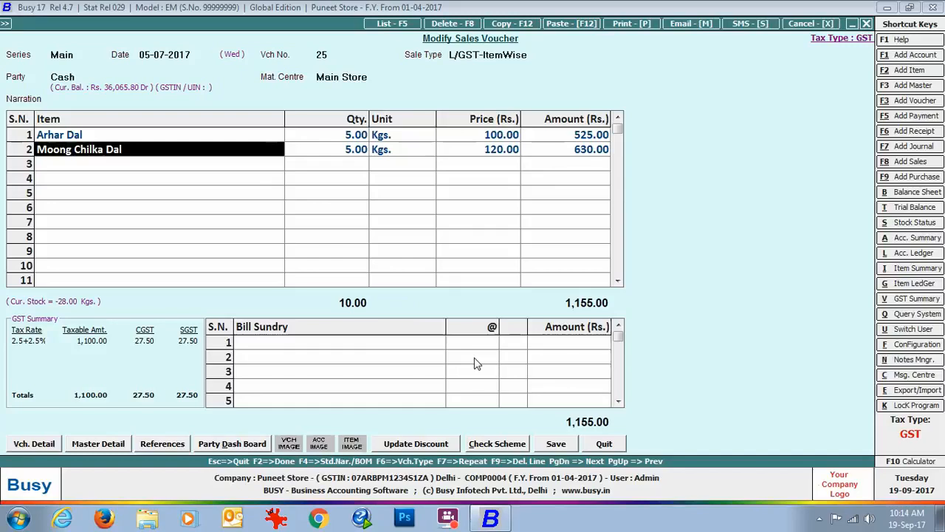
pyautogui.click(868, 25)
pyautogui.click(867, 25)
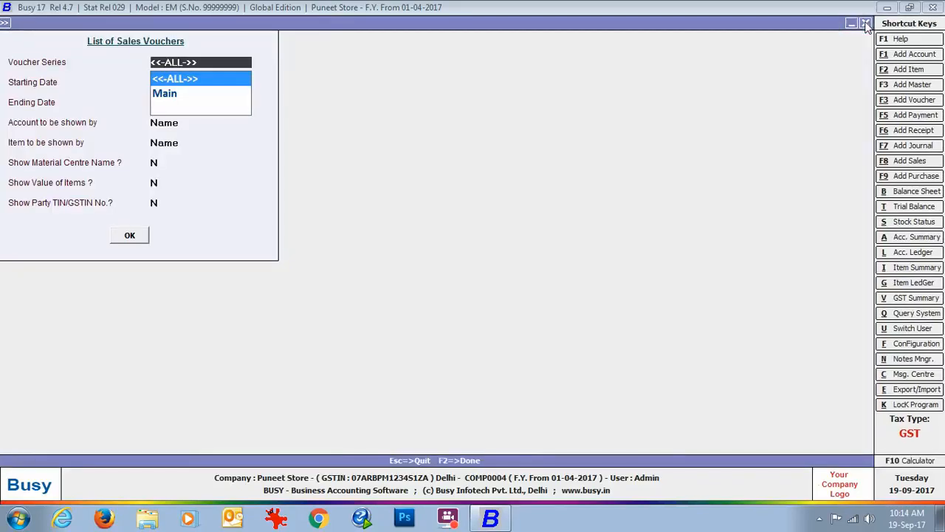
pyautogui.click(867, 25)
pyautogui.click(589, 214)
pyautogui.press('Escape')
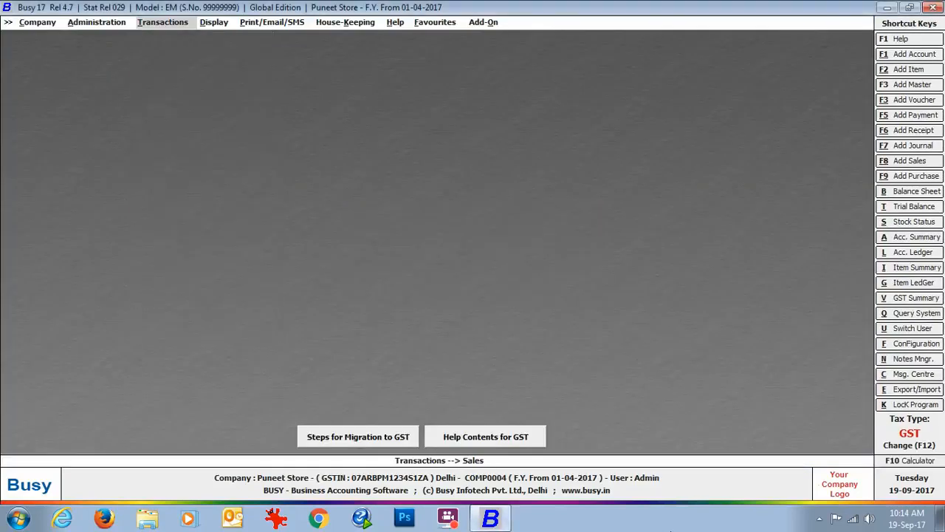